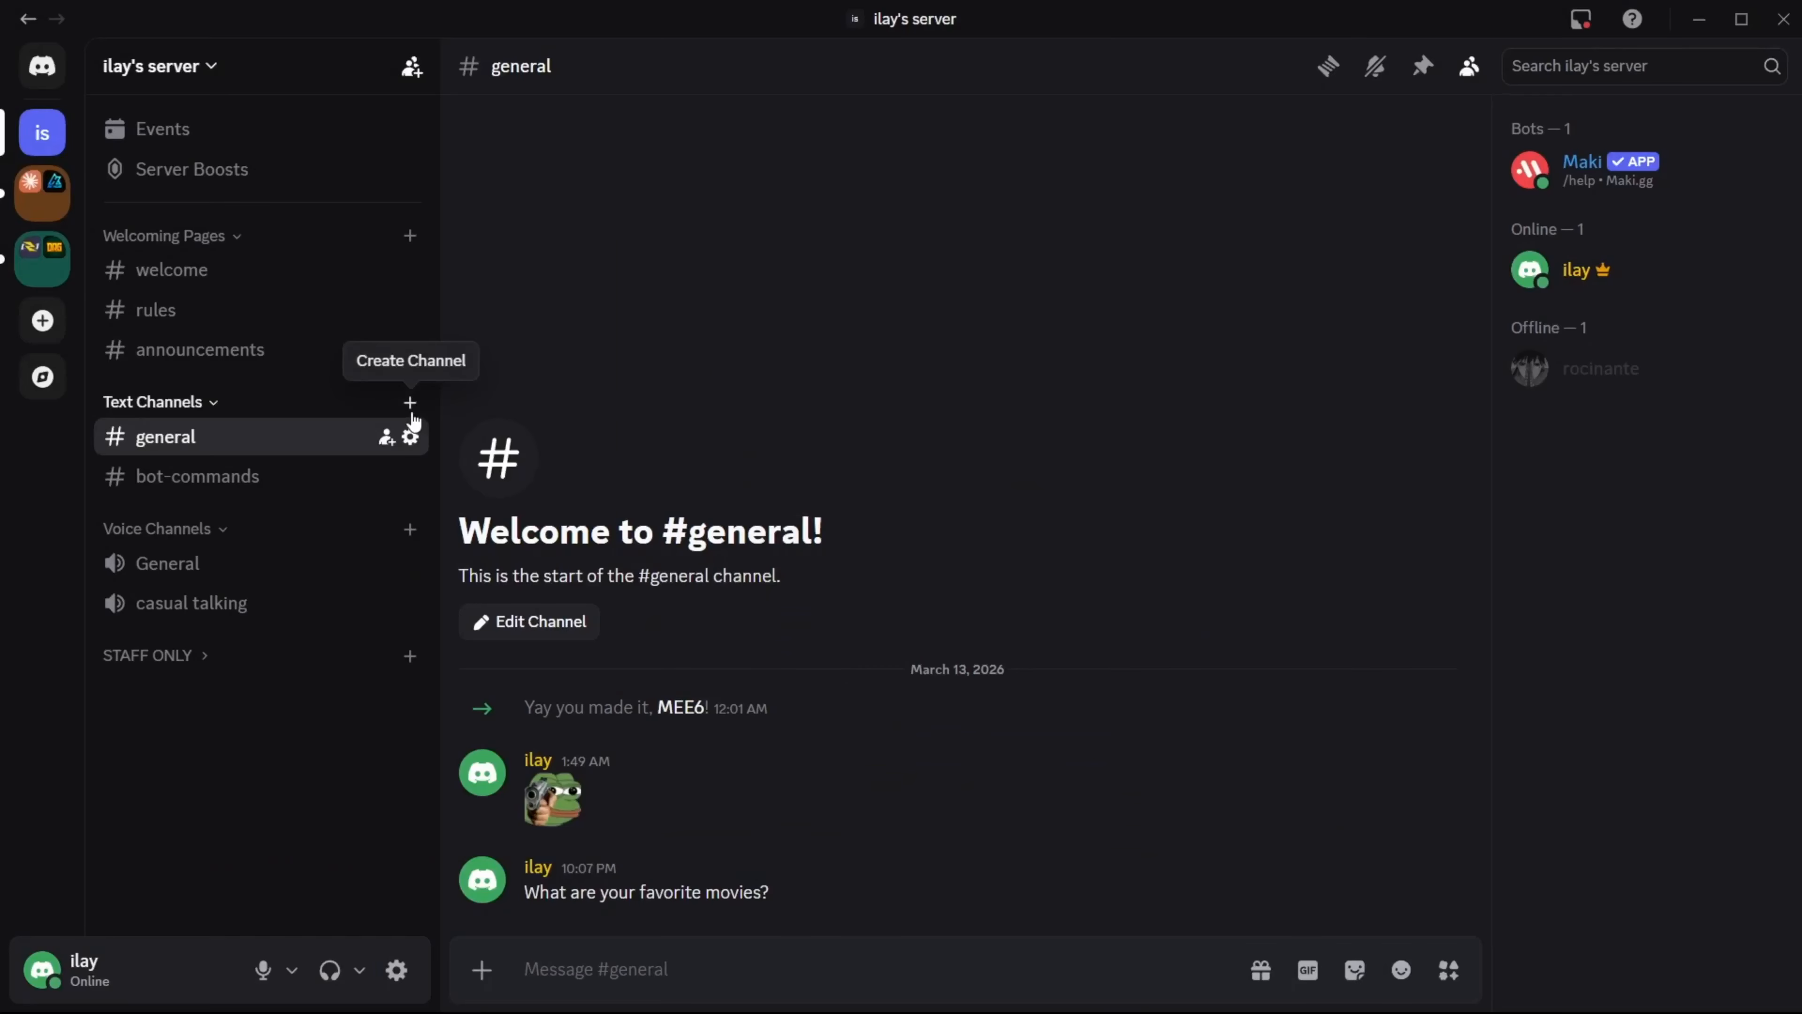
Step: Create a forum channel named test-forum in the Text Channels category
{"action": "left_click", "coordinate": [411, 404]}
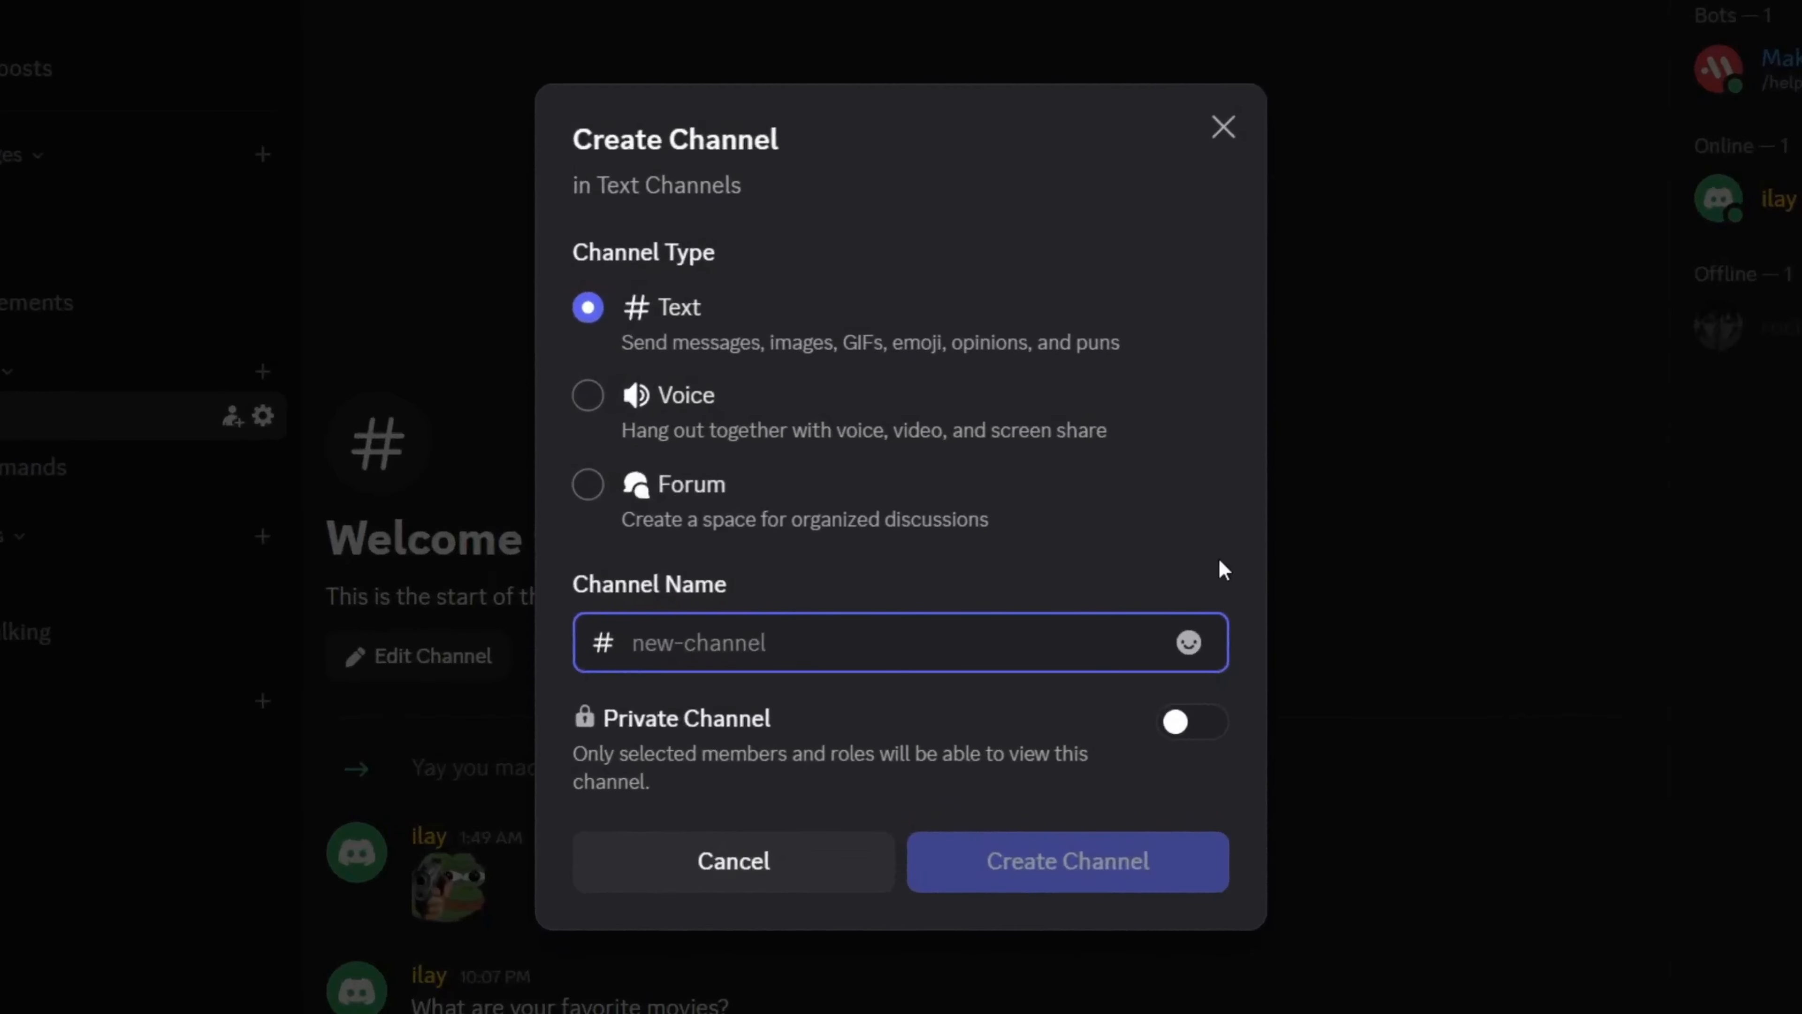
{"action": "left_click", "coordinate": [742, 520]}
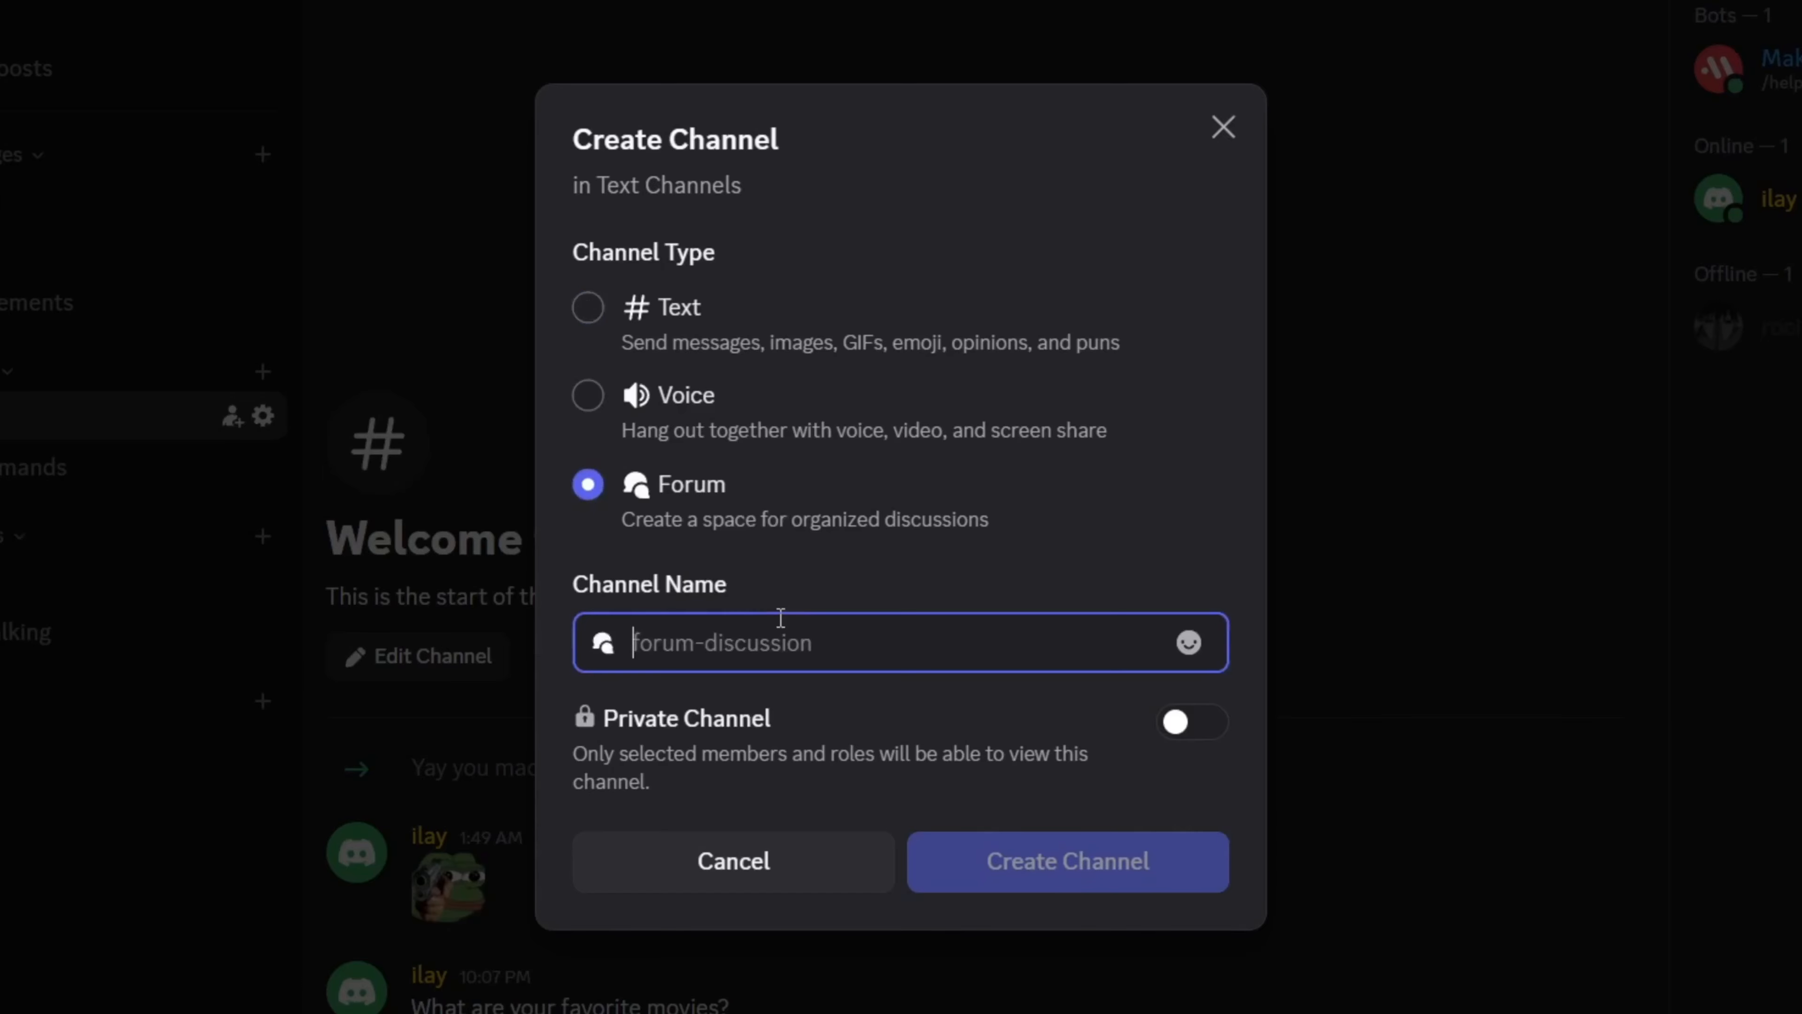
{"action": "type", "text": "test-"}
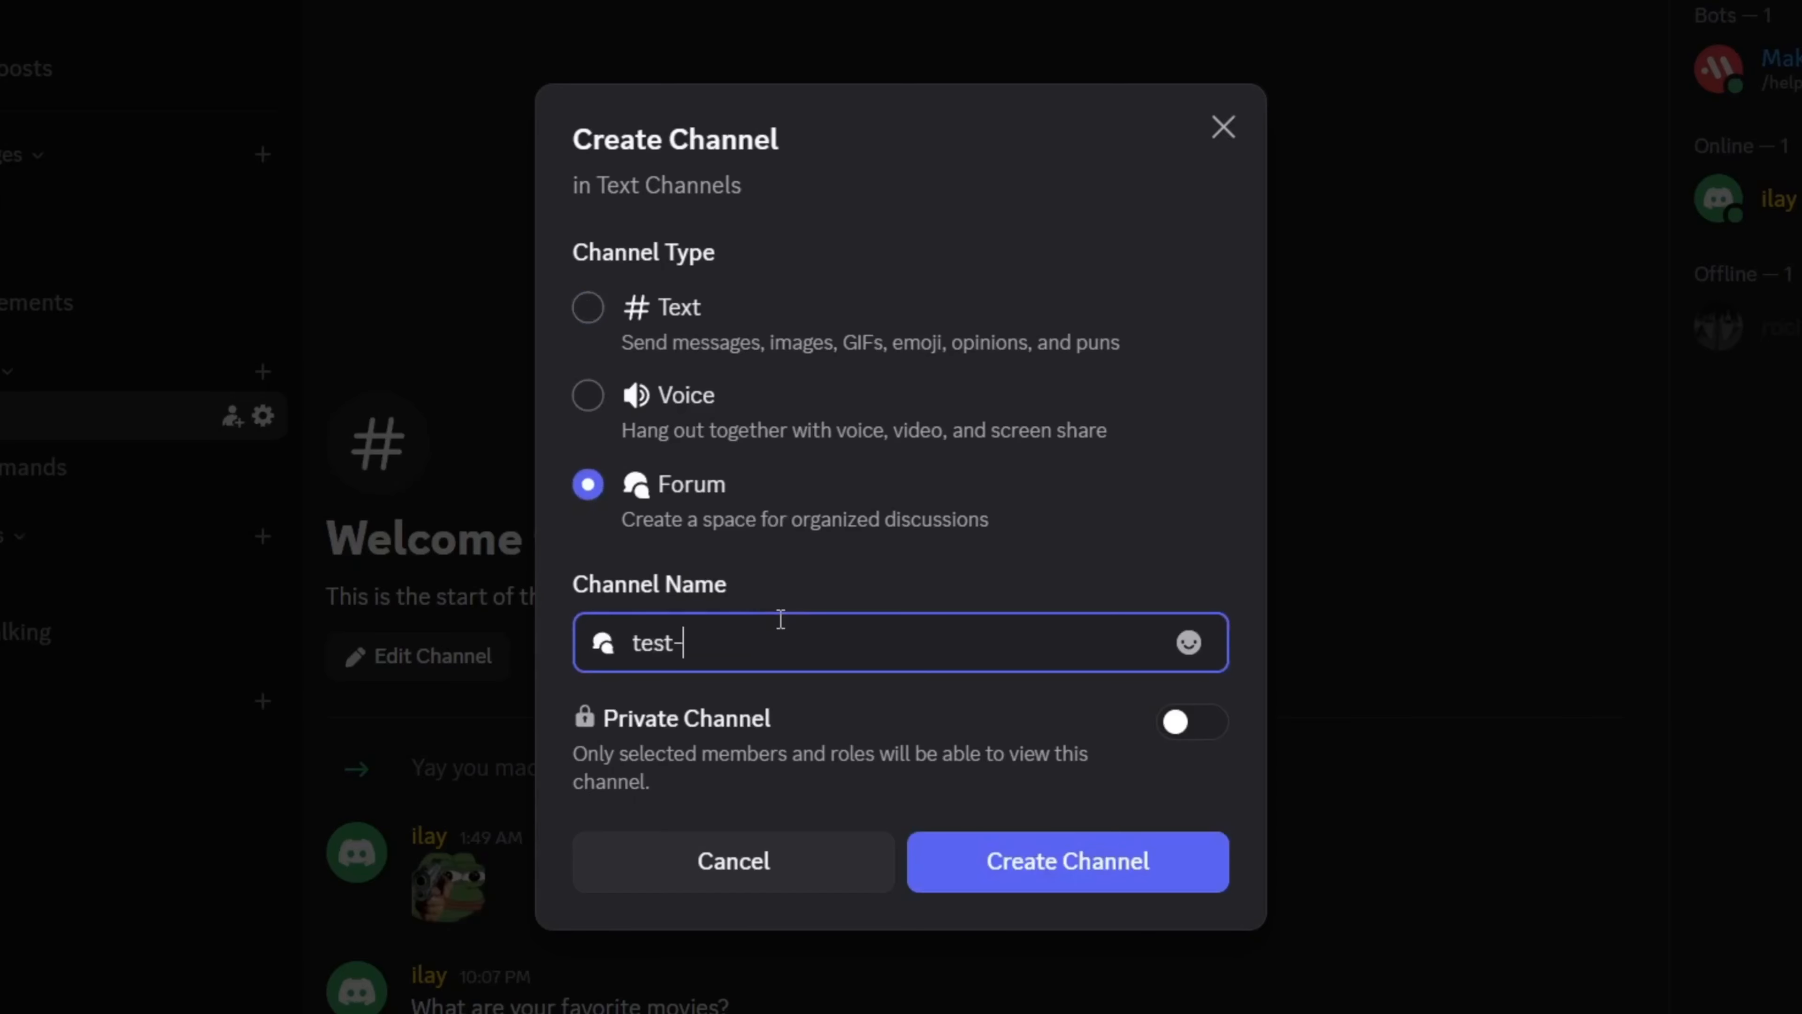
{"action": "type", "text": "forum"}
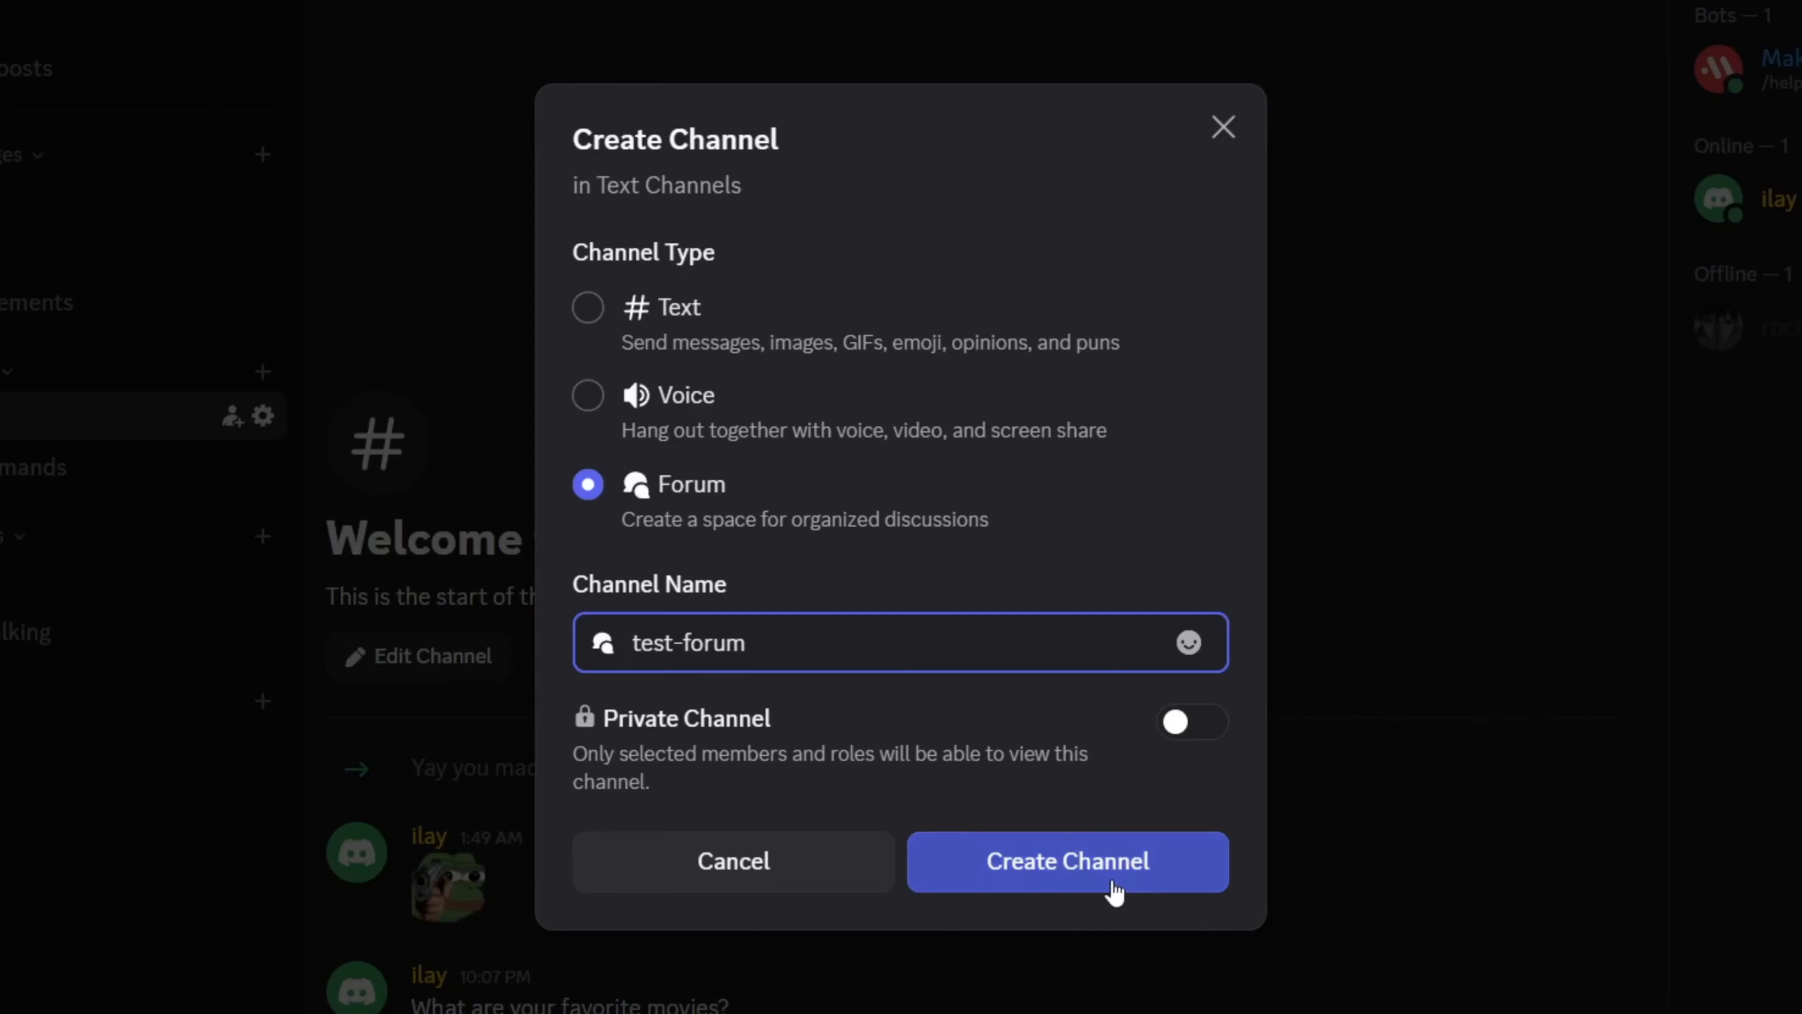
{"action": "left_click", "coordinate": [1113, 884]}
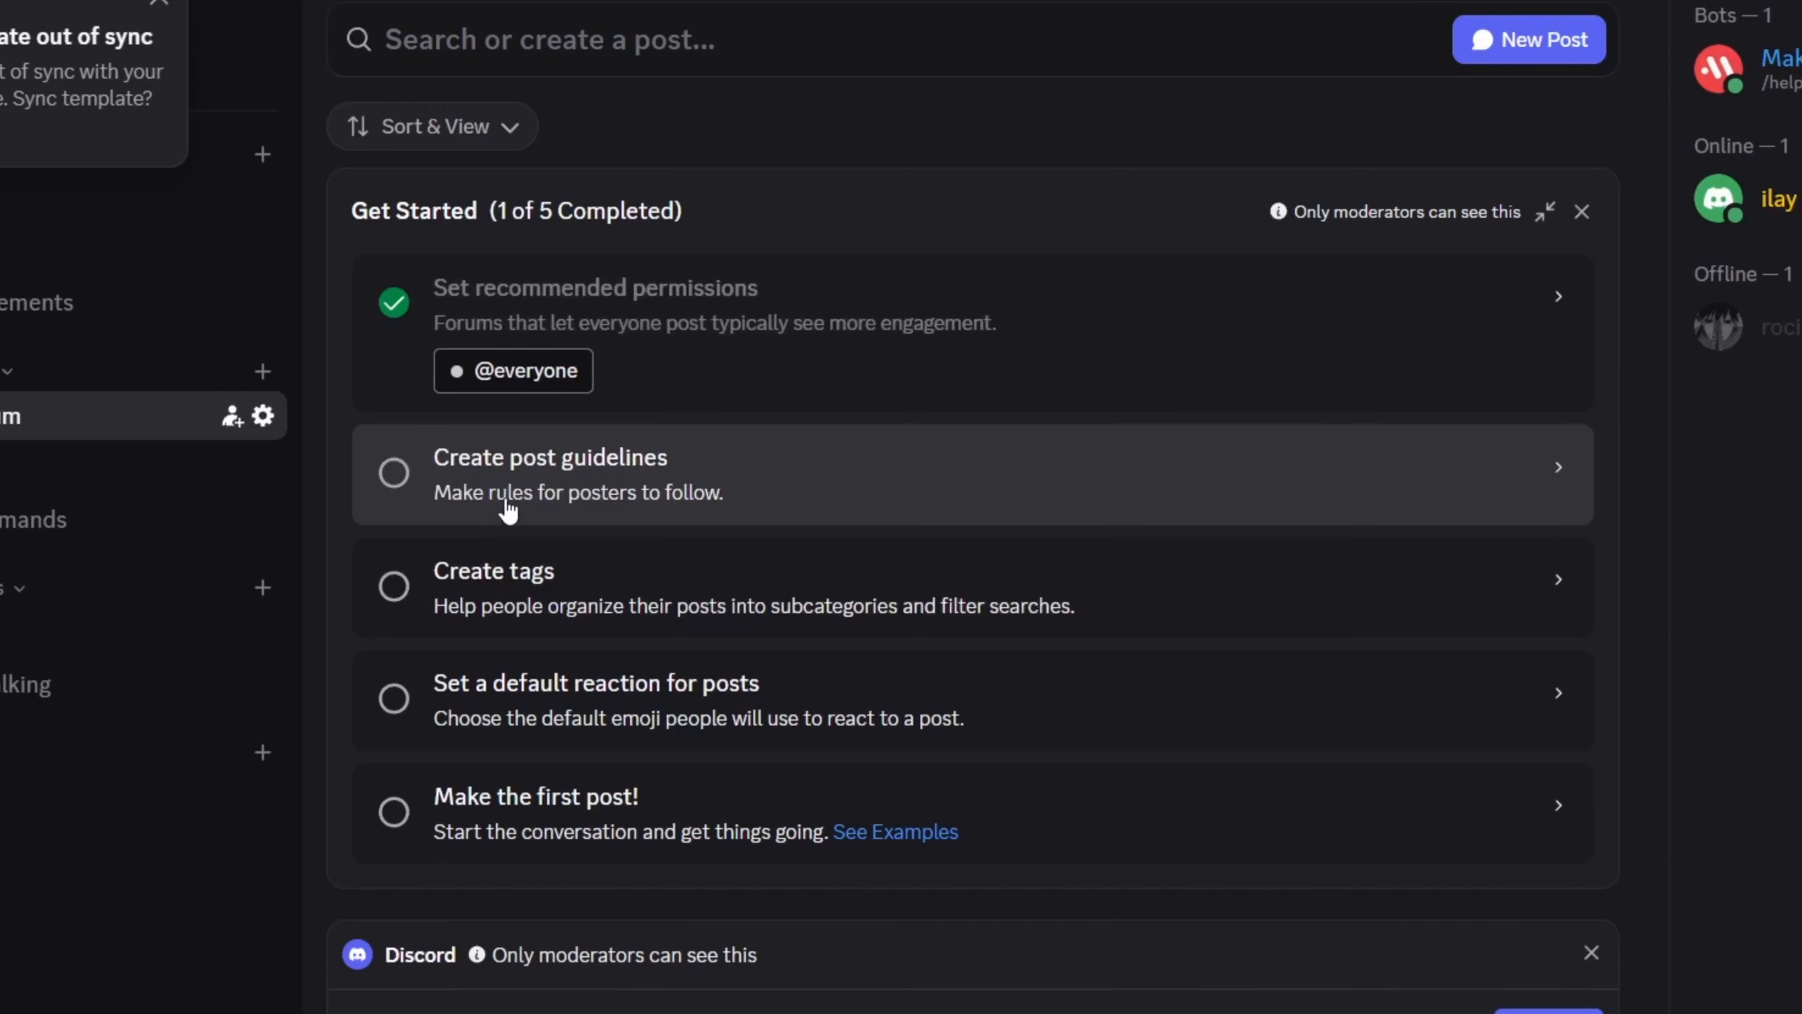
Step: View the post guidelines setting in the test-forum channel overview, and leave the settings
{"action": "left_click", "coordinate": [483, 490]}
{"action": "left_click", "coordinate": [754, 449]}
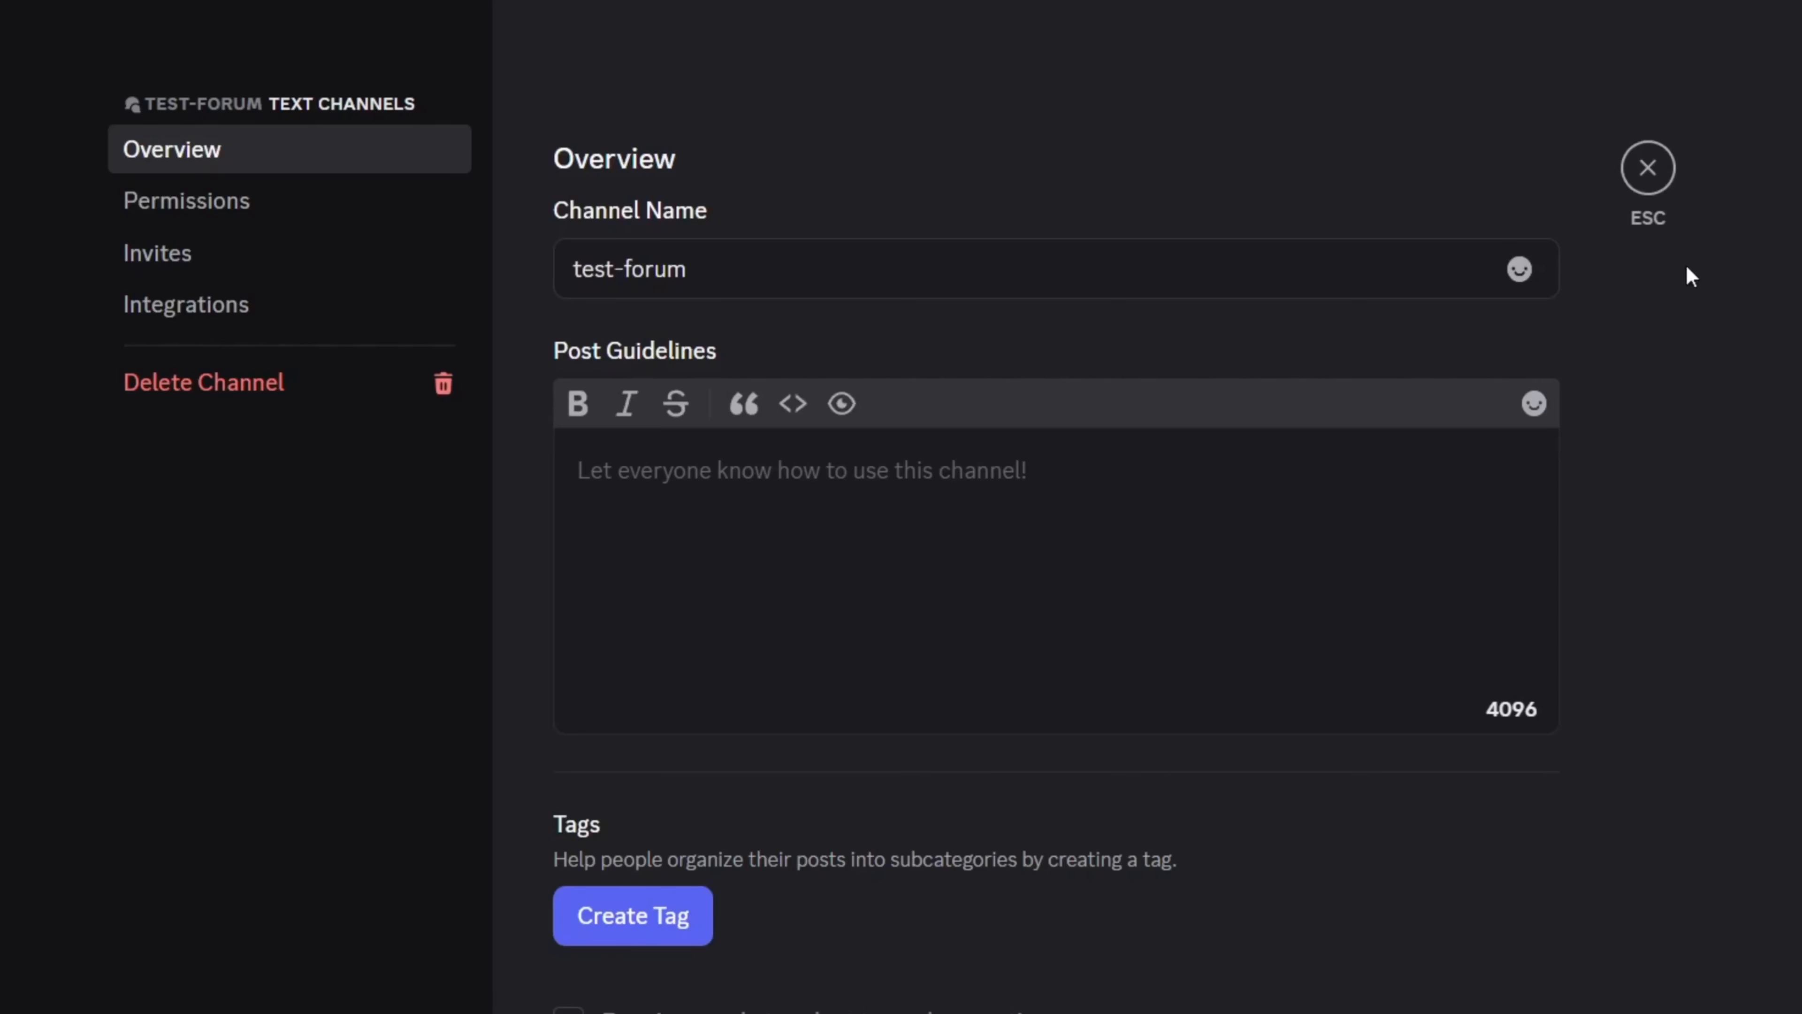
{"action": "left_click", "coordinate": [1644, 178]}
Step: Create a forum tag named "Goals, Hobbies" that is not restricted to moderators
{"action": "left_click", "coordinate": [396, 746]}
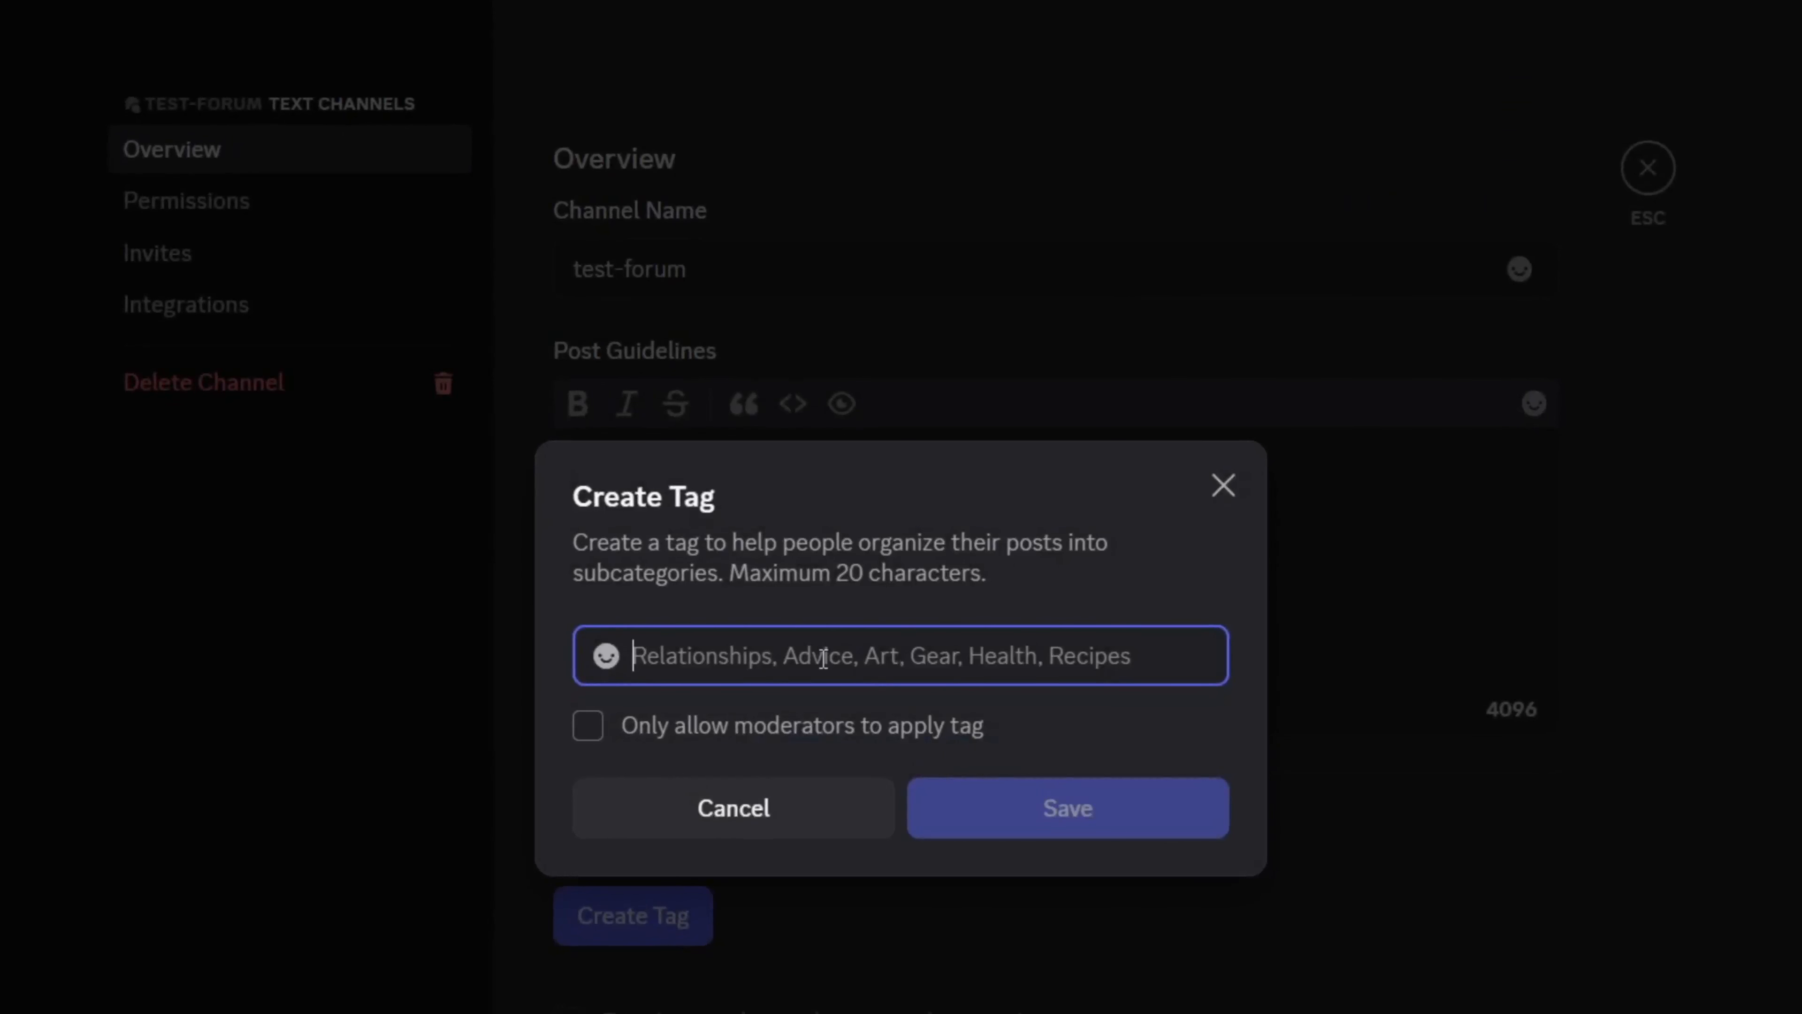
{"action": "left_click", "coordinate": [602, 731]}
{"action": "left_click", "coordinate": [595, 728]}
{"action": "left_click", "coordinate": [787, 664]}
{"action": "type", "text": "R"}
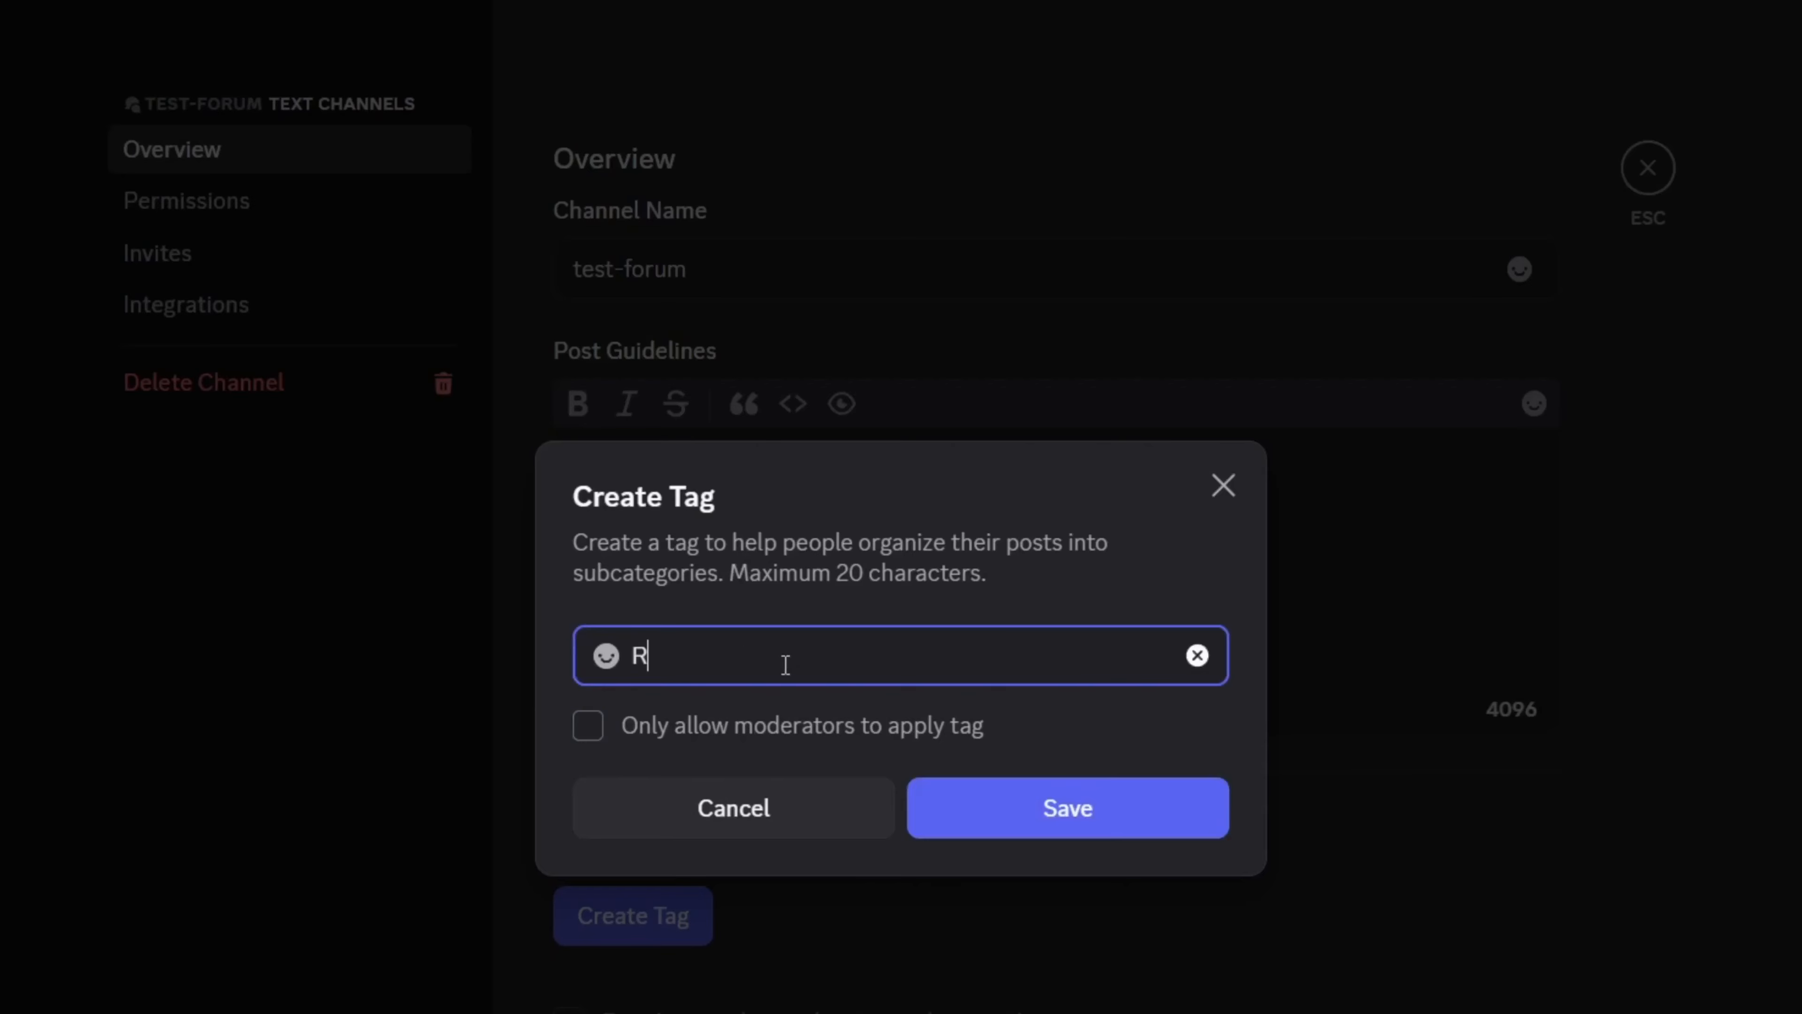
{"action": "key", "text": "BackSpace"}
{"action": "type", "text": "Goals,"}
{"action": "type", "text": " and"}
{"action": "key", "text": "BackSpace"}
{"action": "key", "text": "BackSpace"}
{"action": "key", "text": "BackSpace"}
{"action": "type", "text": "Hobbie"}
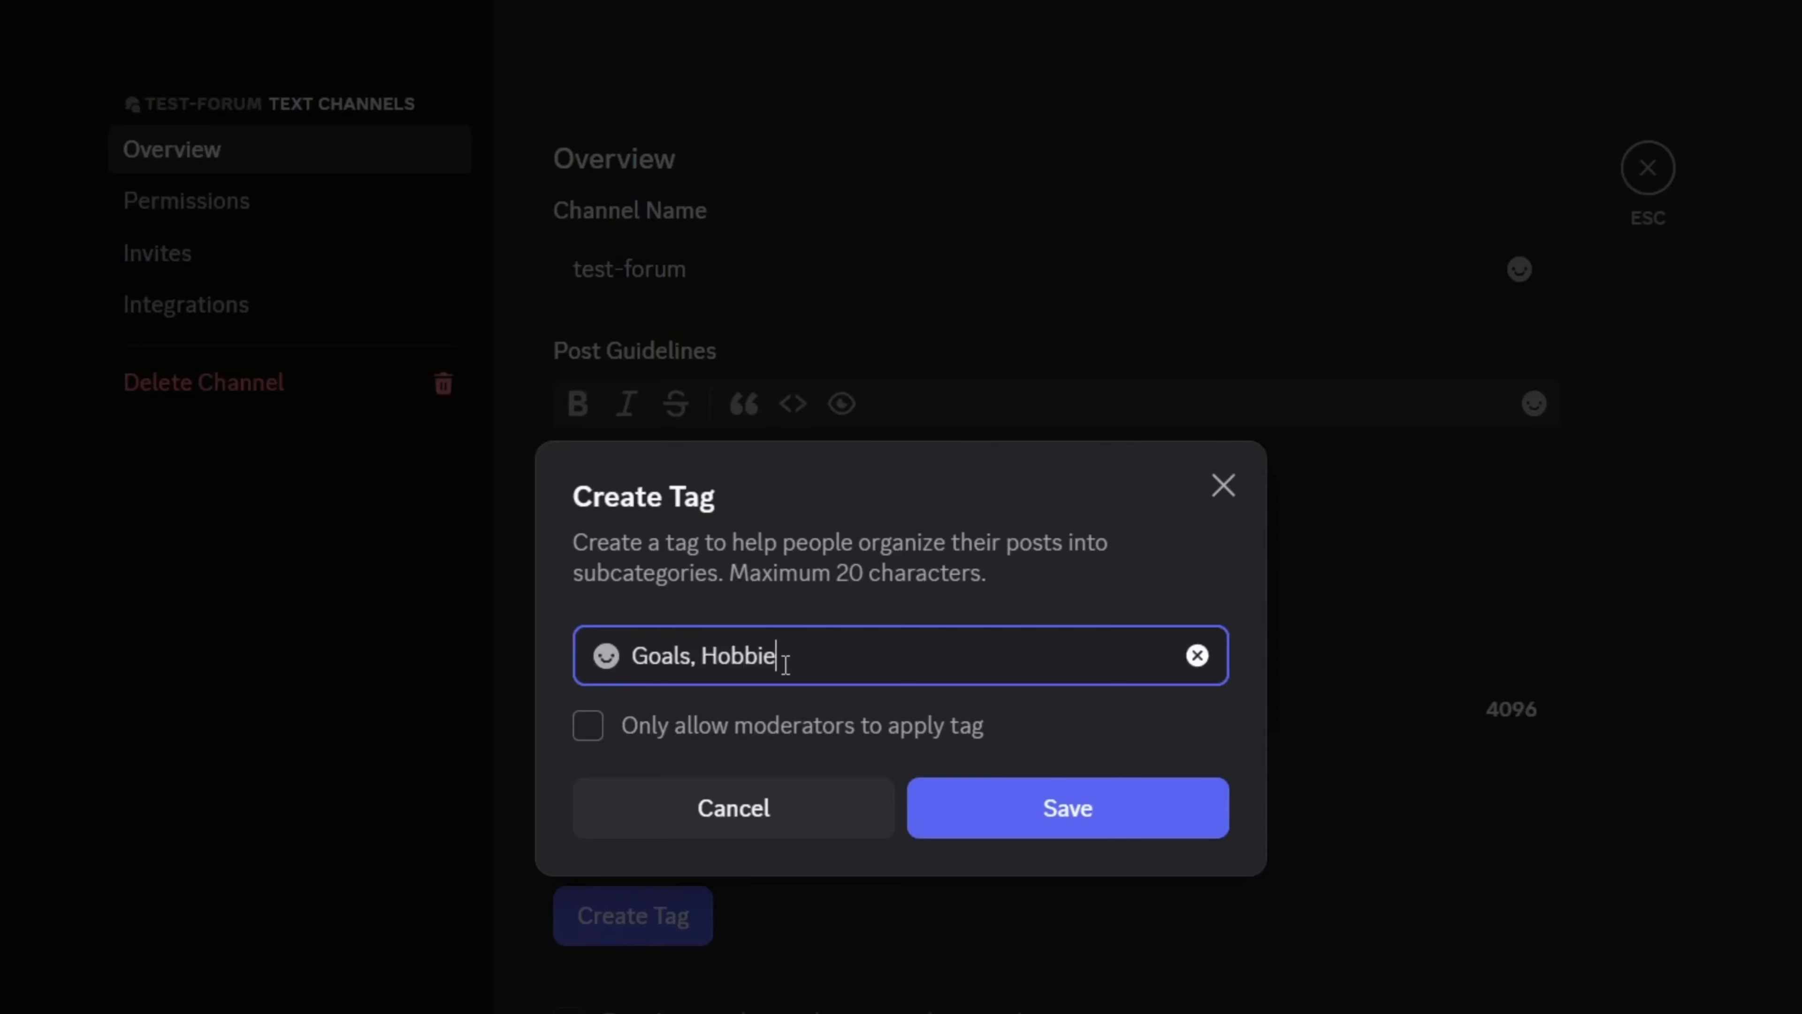
{"action": "type", "text": "s"}
{"action": "key", "text": "Return"}
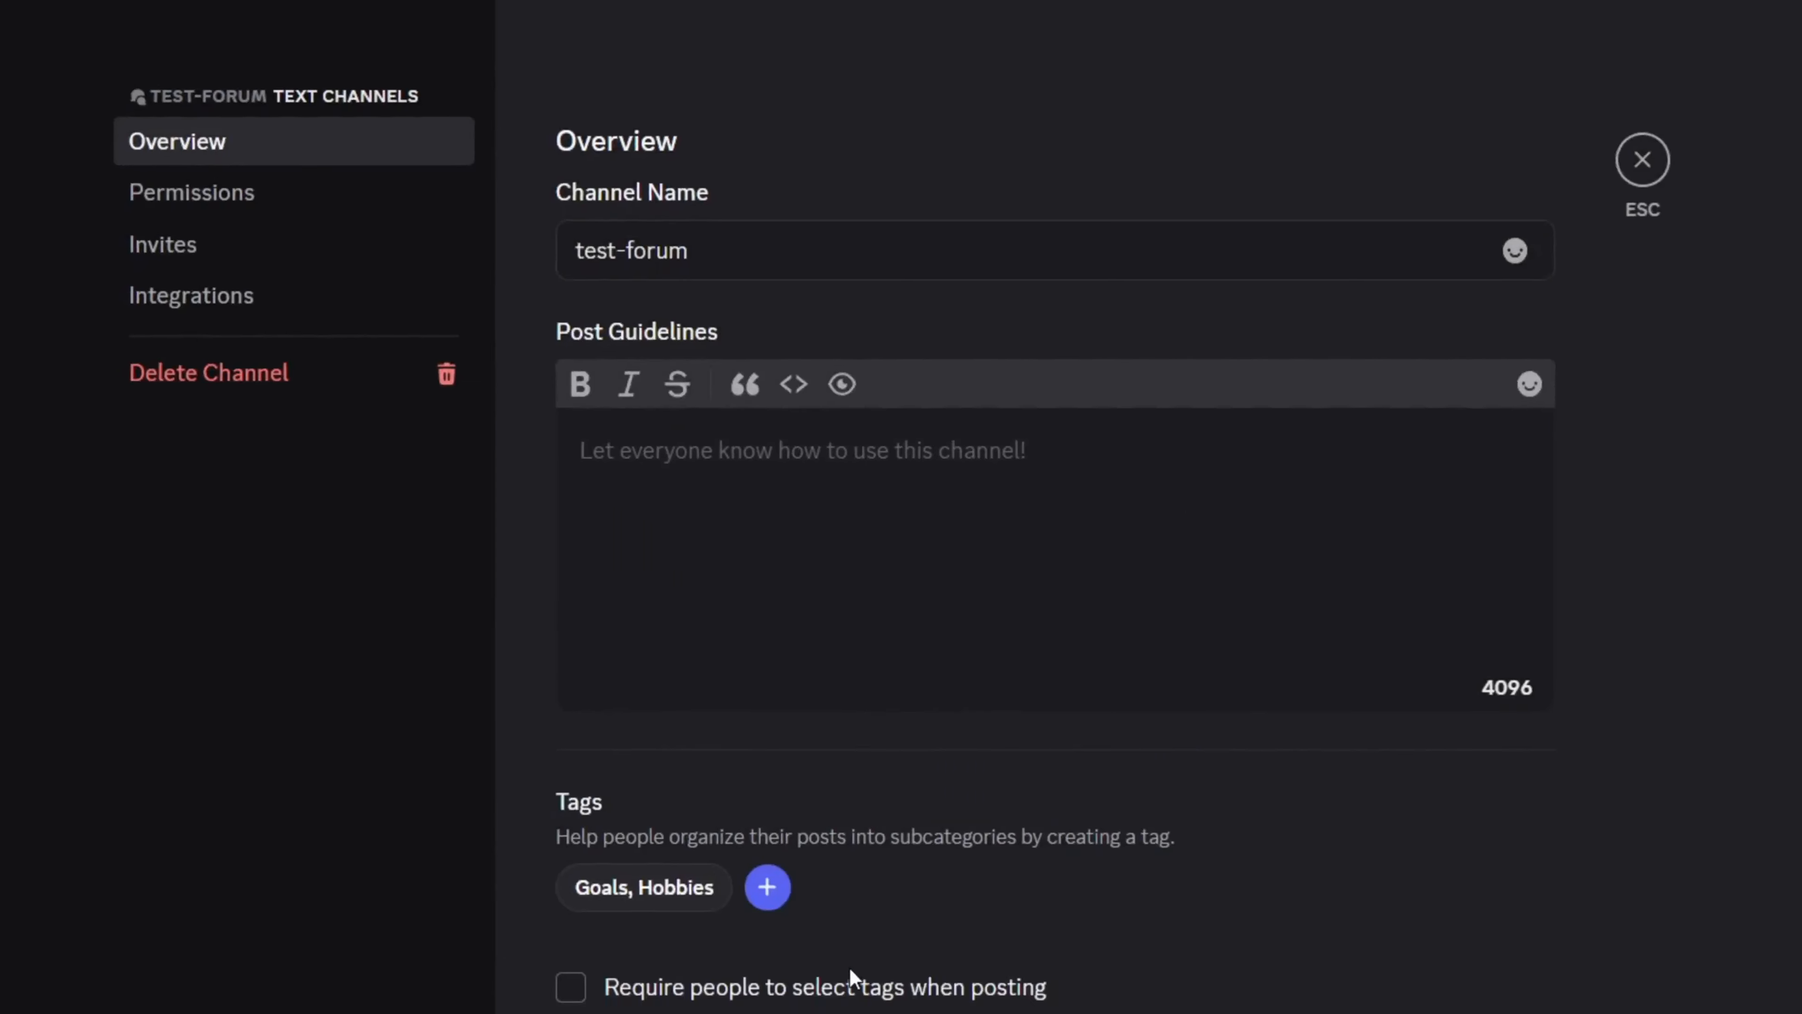
{"action": "scroll", "coordinate": [849, 974], "scroll_direction": "down", "scroll_amount": 2}
{"action": "left_click", "coordinate": [771, 692]}
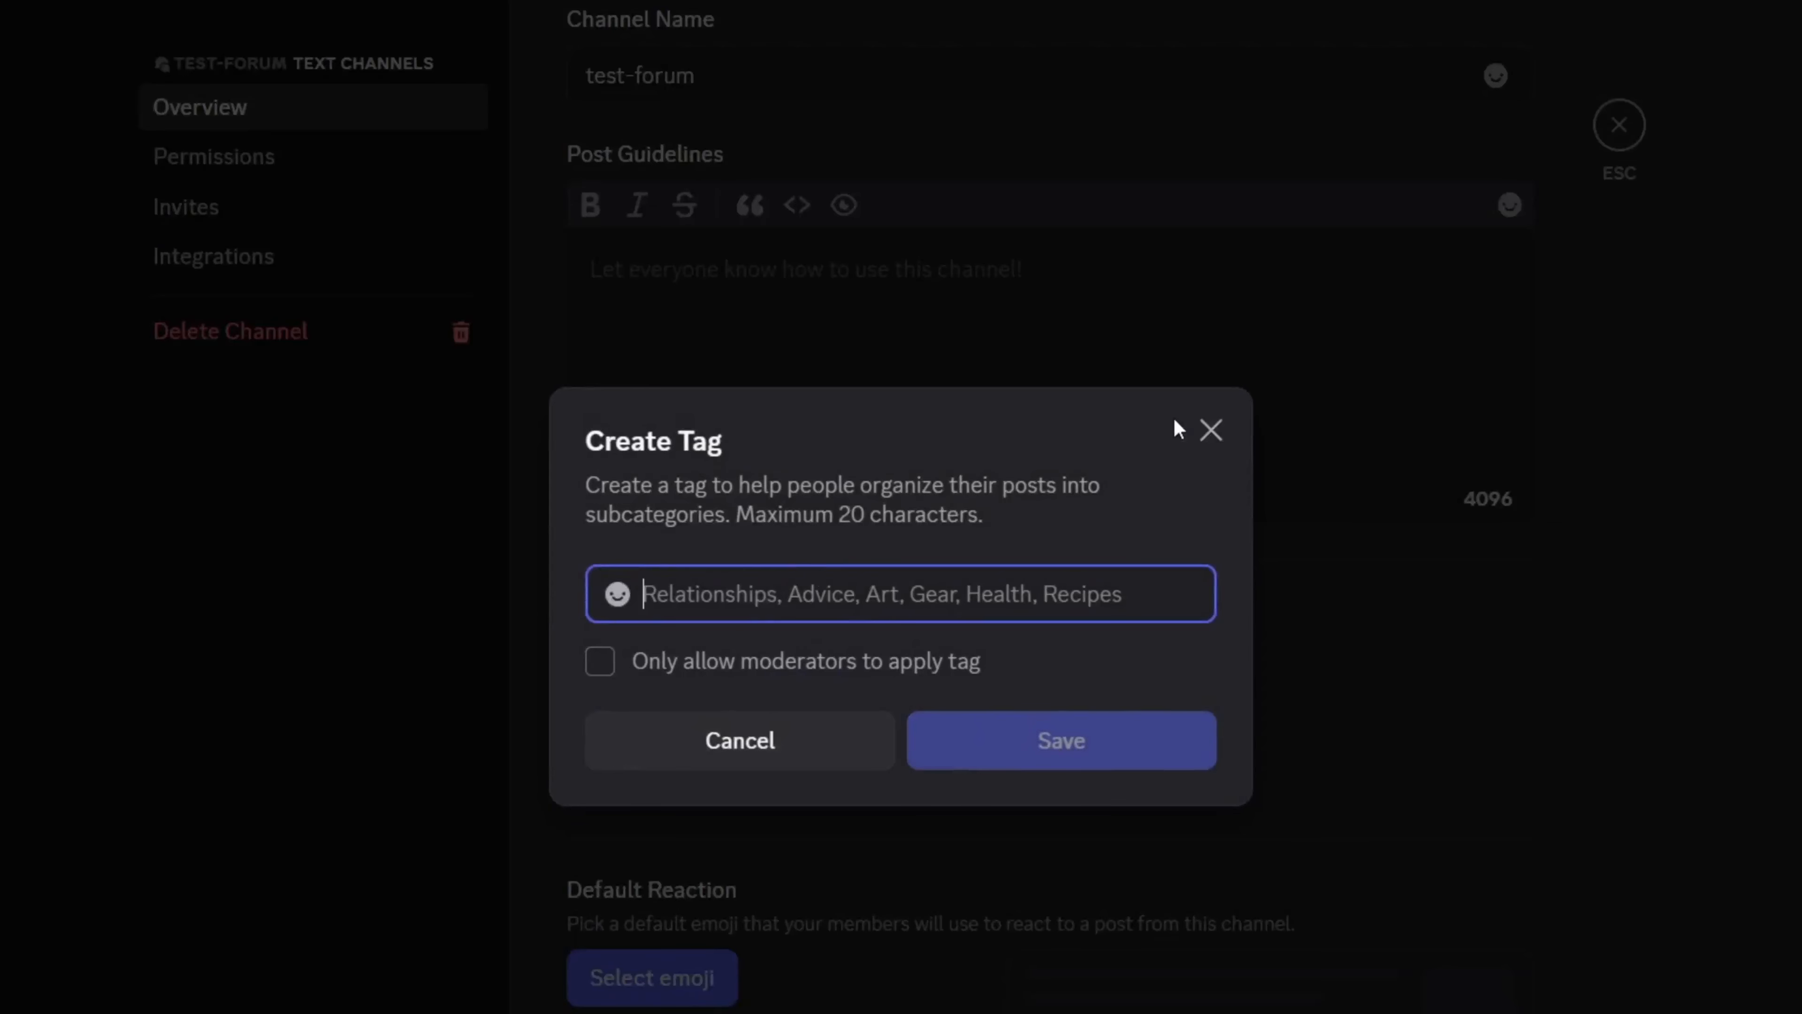
{"action": "left_click", "coordinate": [1210, 430]}
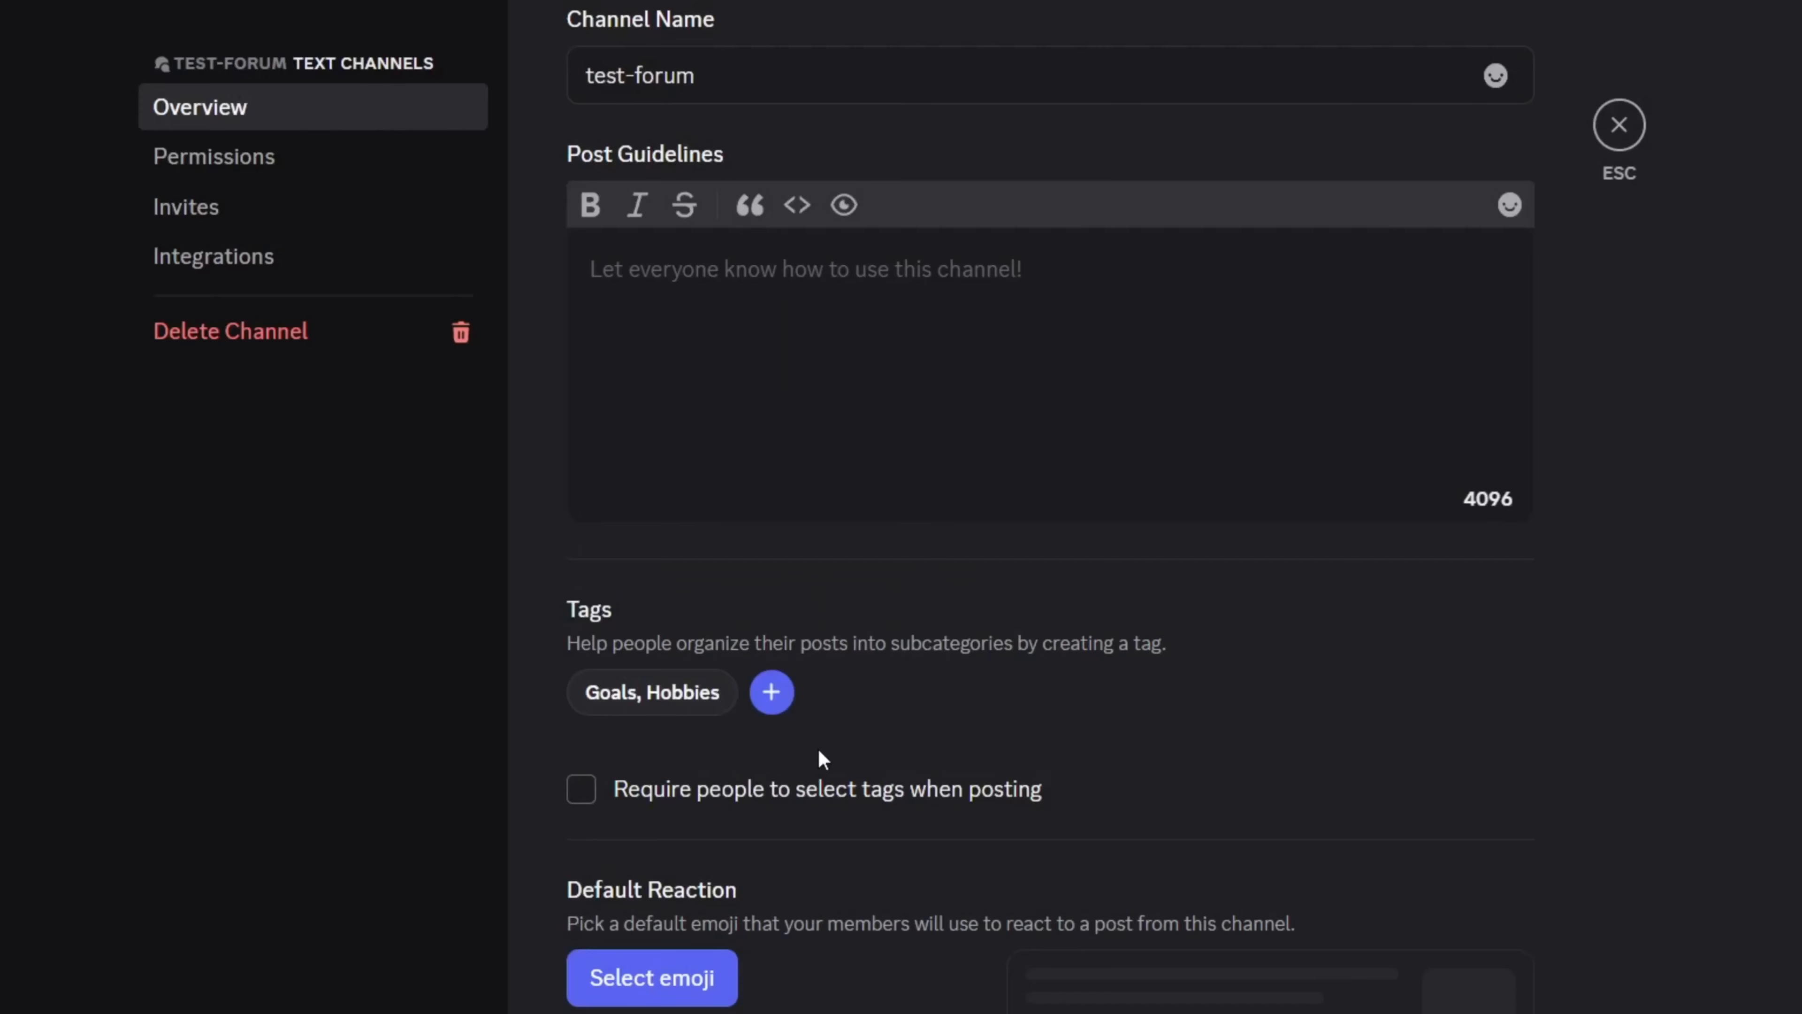
Step: Add a second forum tag named "Gaming" and return to the test-forum channel
{"action": "left_click", "coordinate": [771, 693]}
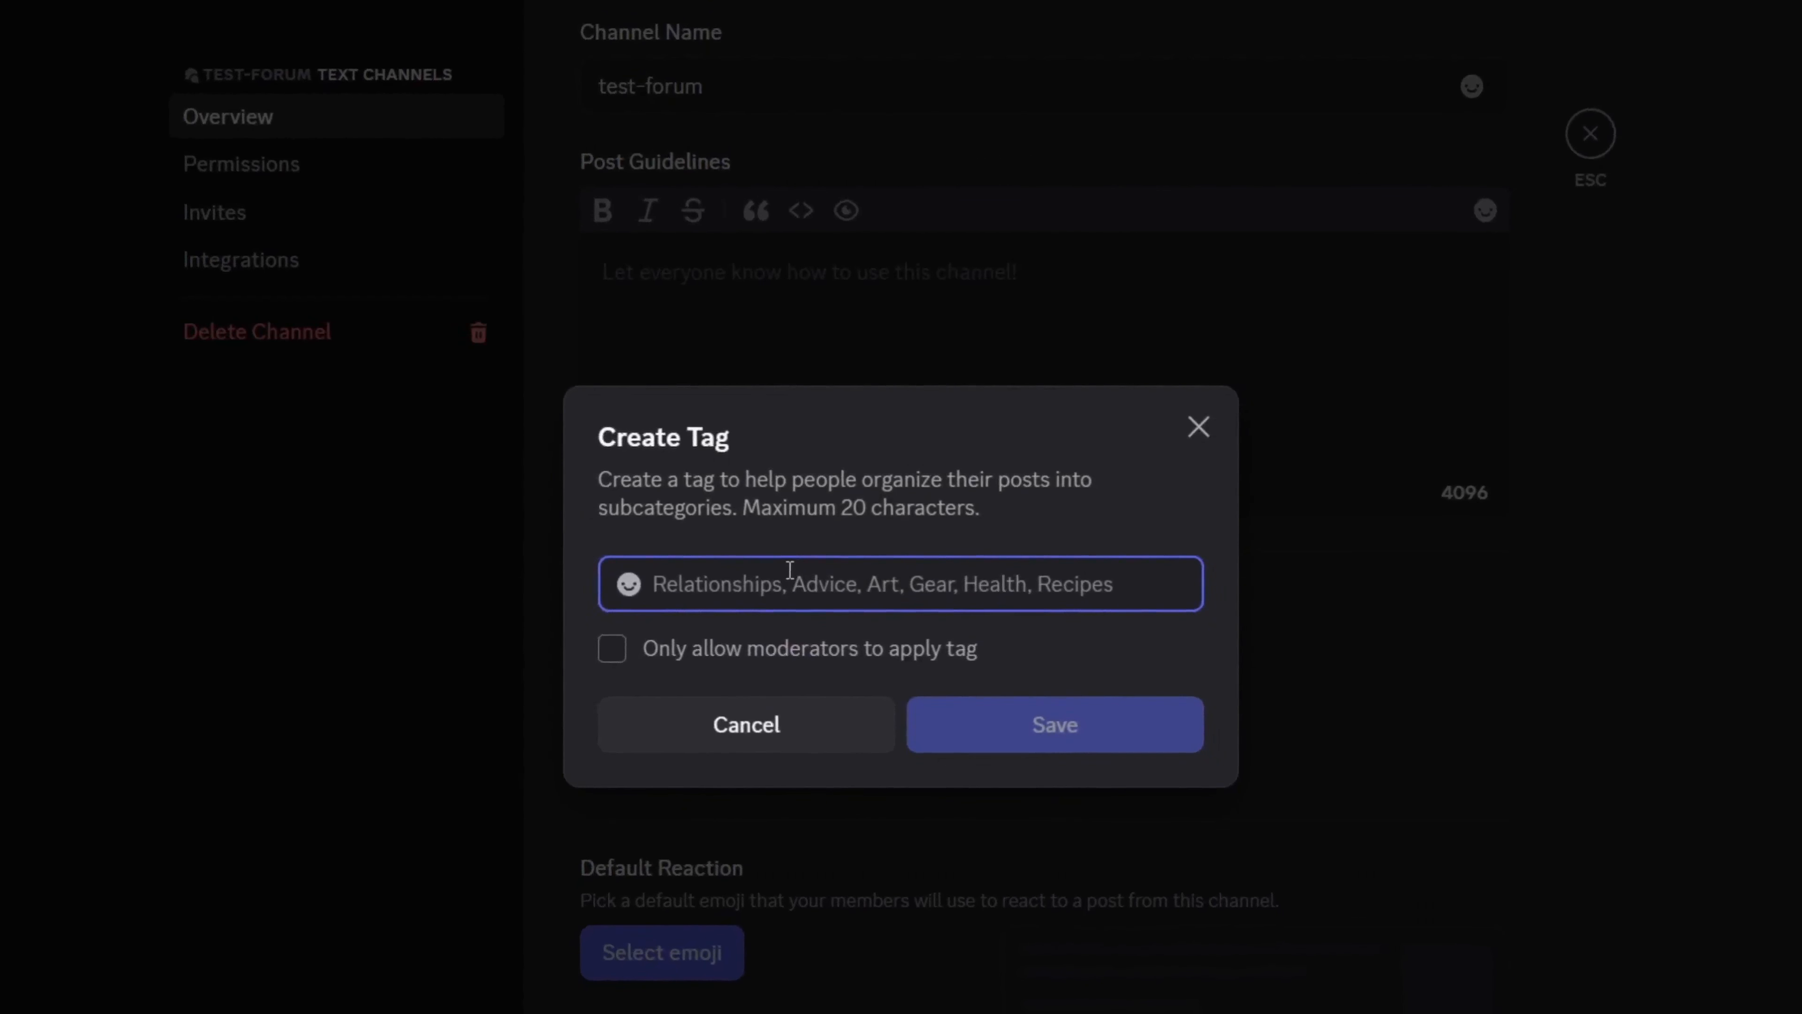
{"action": "type", "text": "Gaming"}
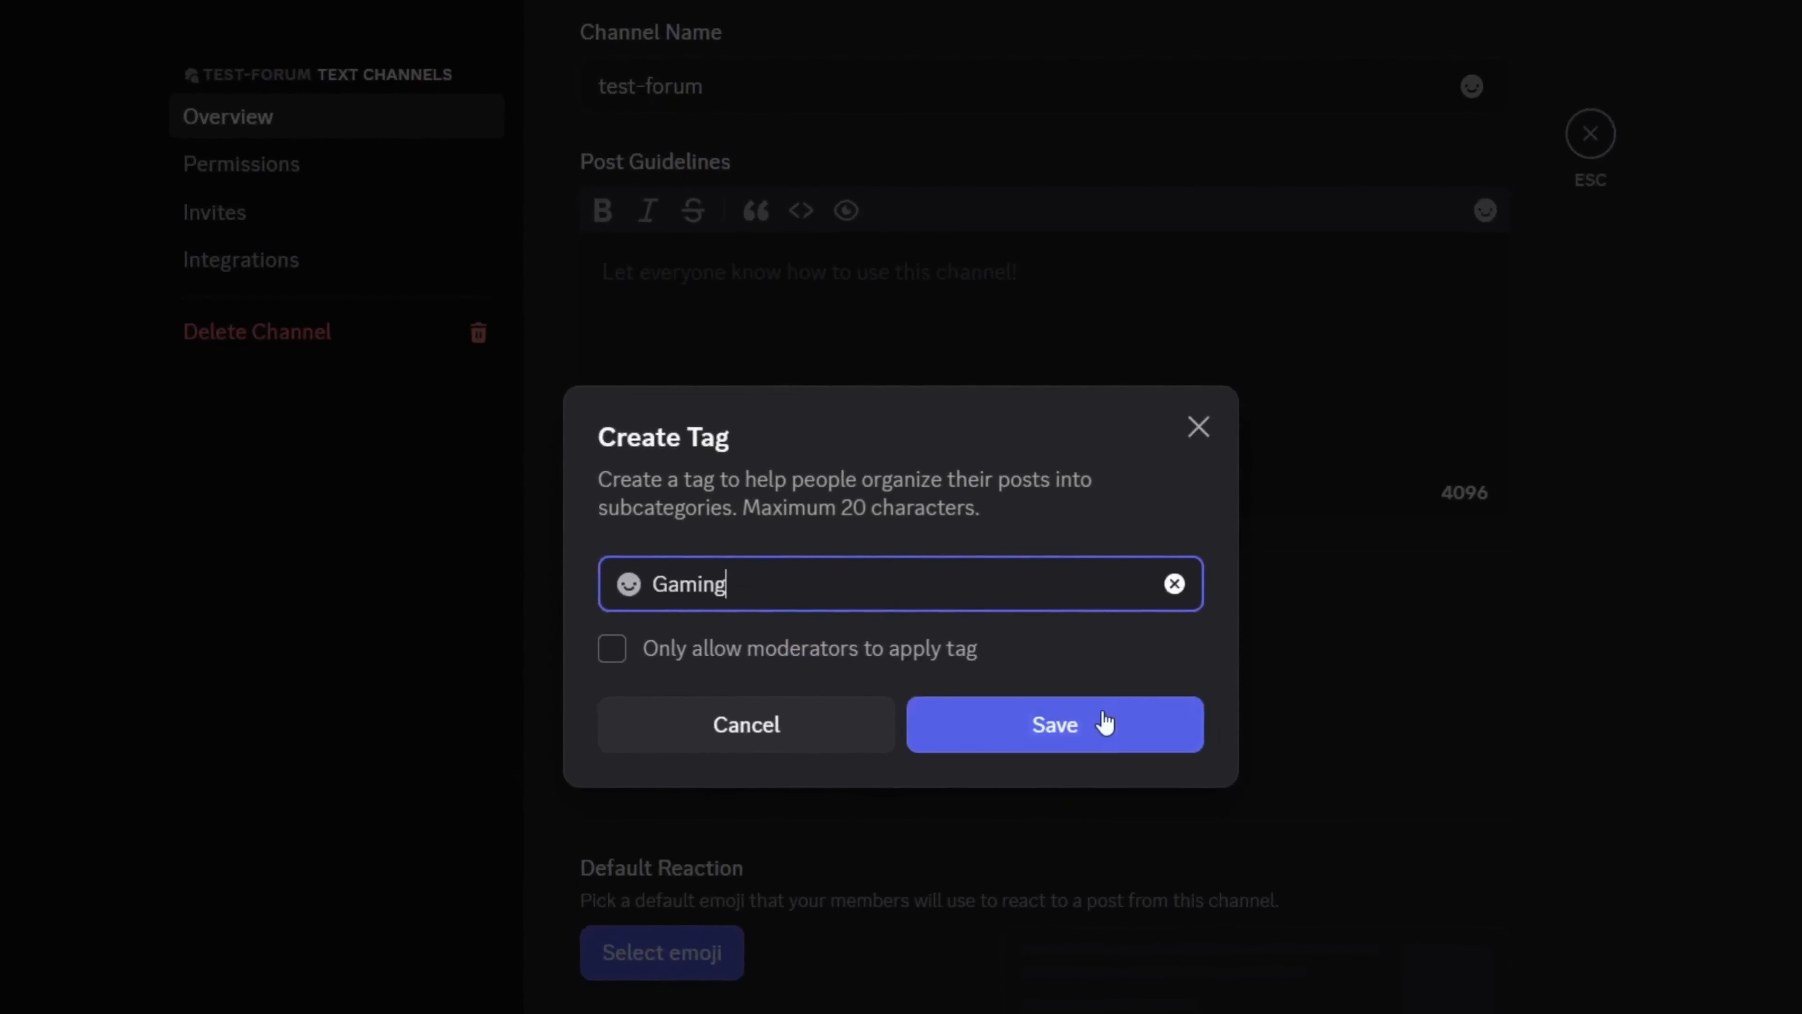
{"action": "left_click", "coordinate": [1102, 726]}
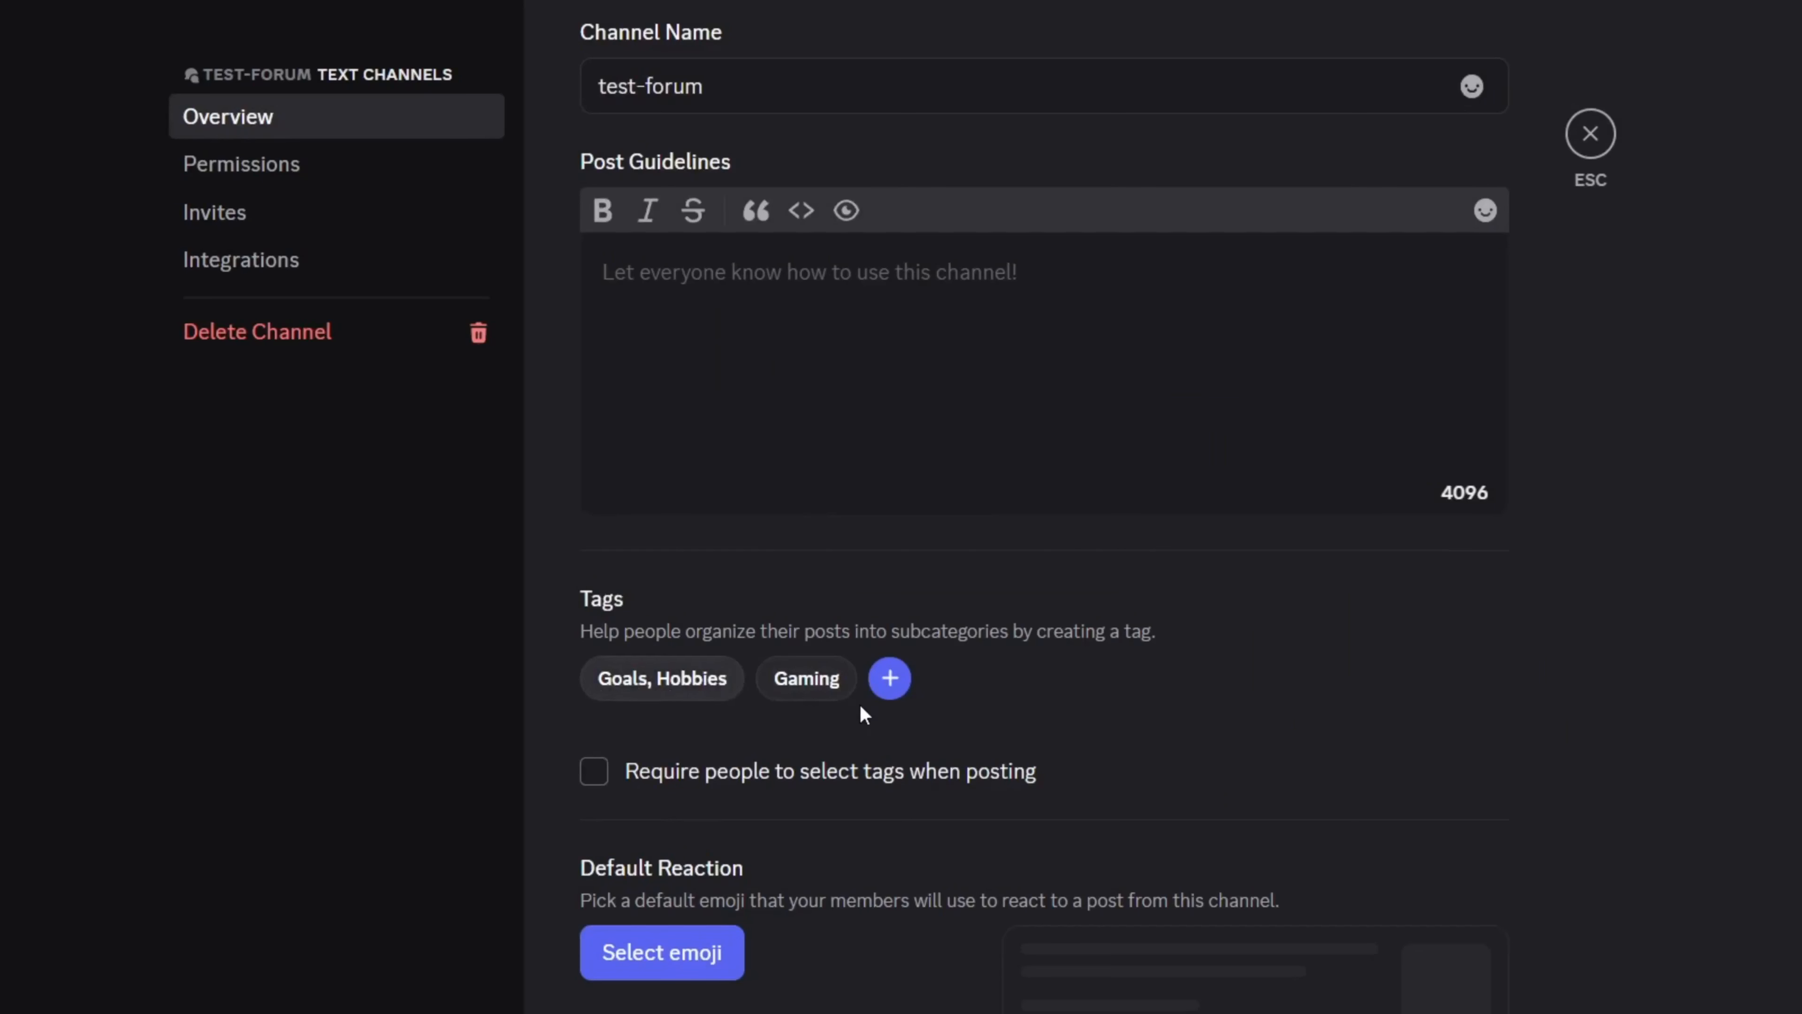
{"action": "left_click", "coordinate": [1590, 133]}
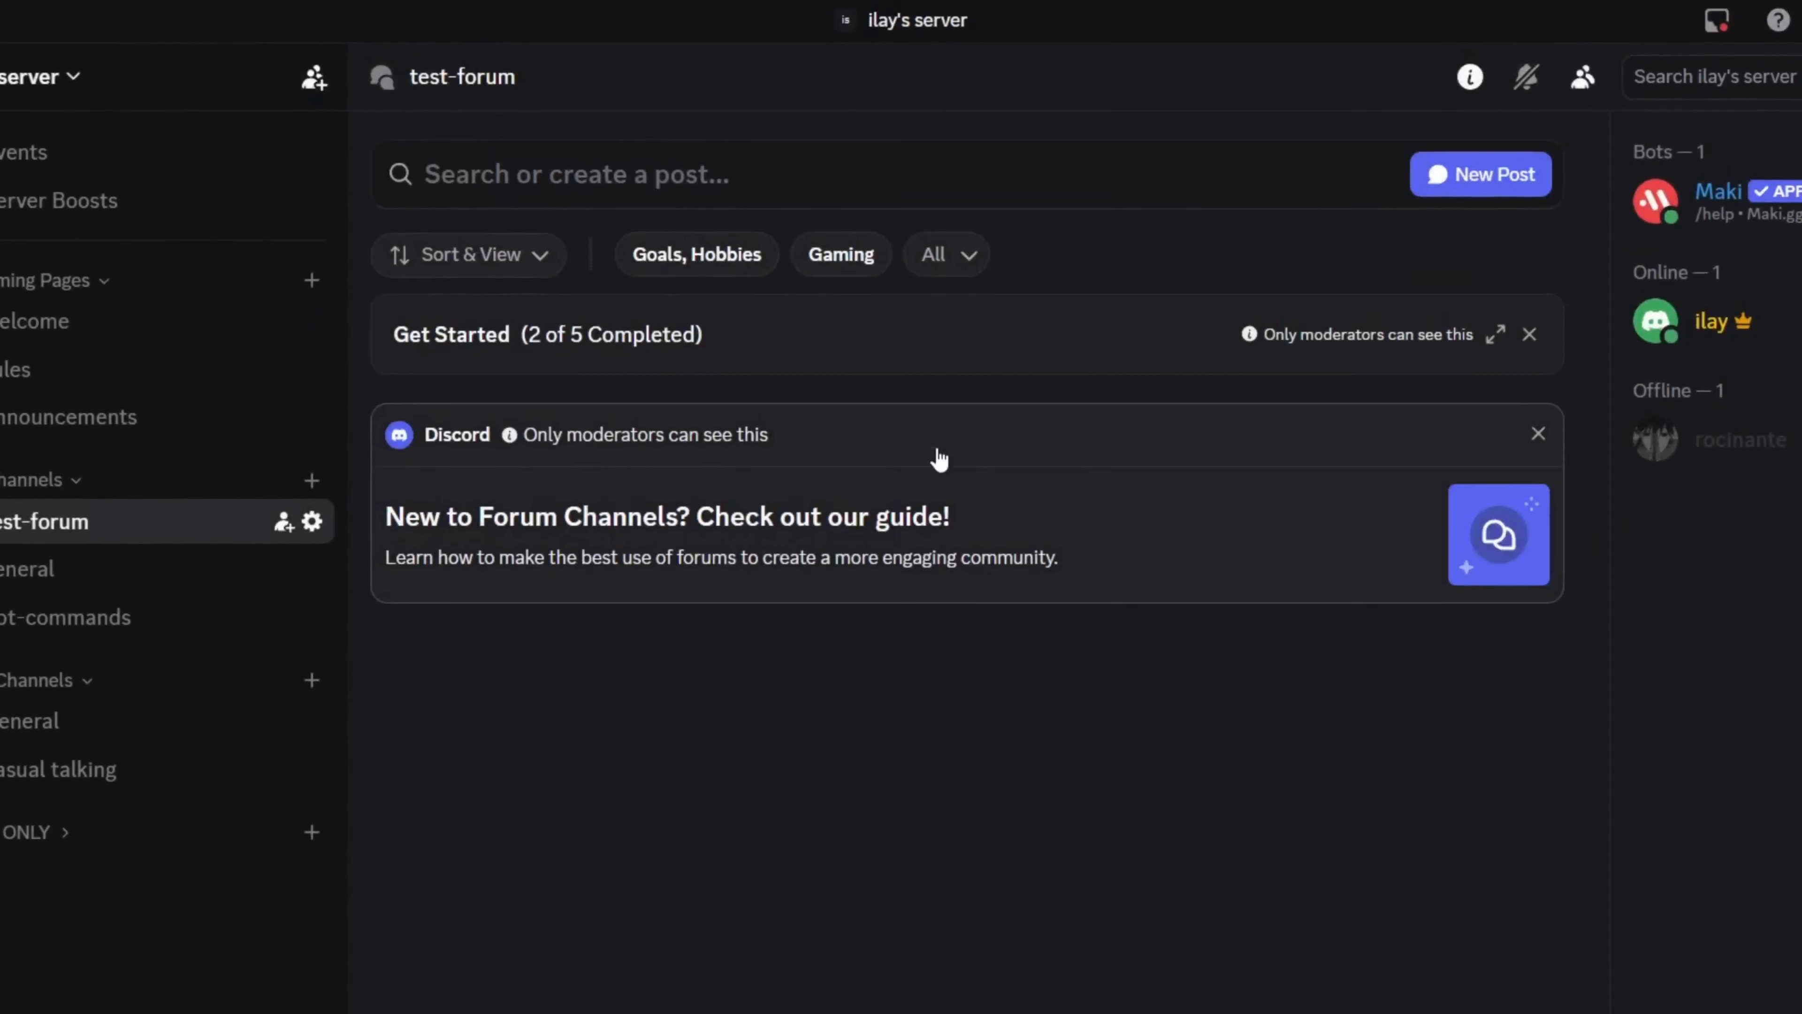
Step: Set the forum's default post reaction to the server's green apple emoji
{"action": "left_click", "coordinate": [1496, 336]}
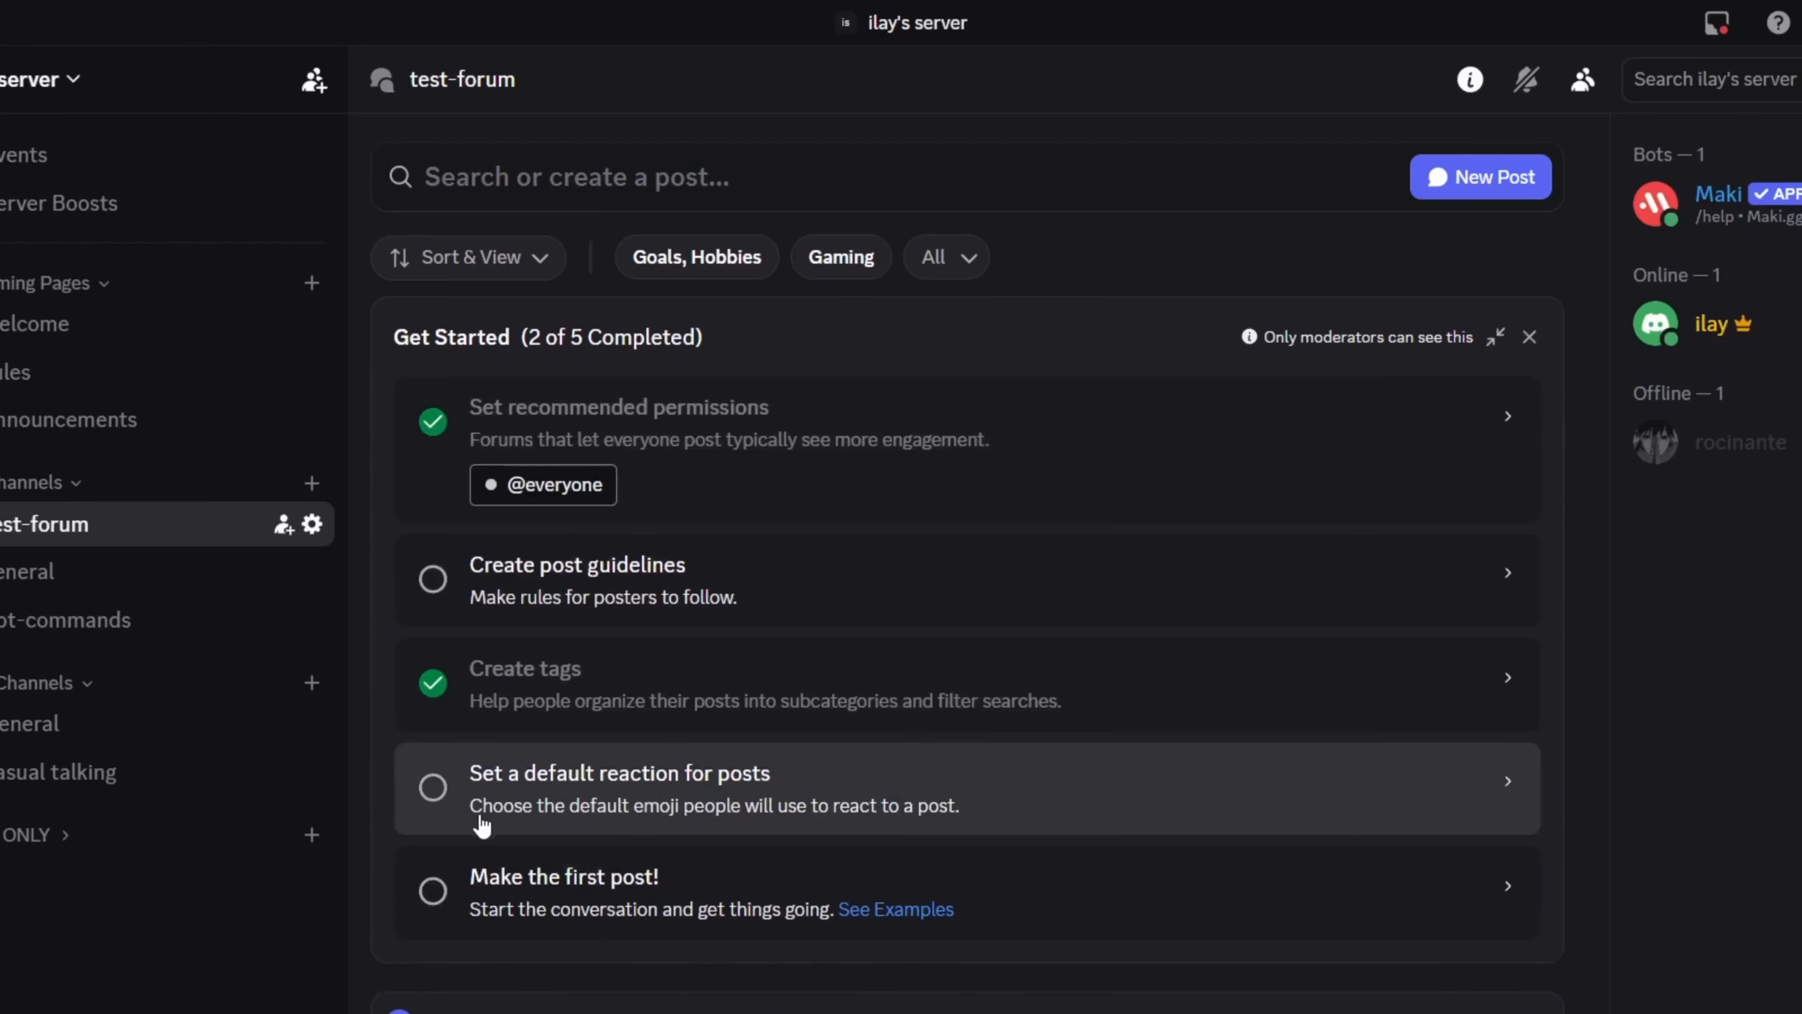
{"action": "left_click", "coordinate": [774, 795]}
{"action": "left_click", "coordinate": [697, 738]}
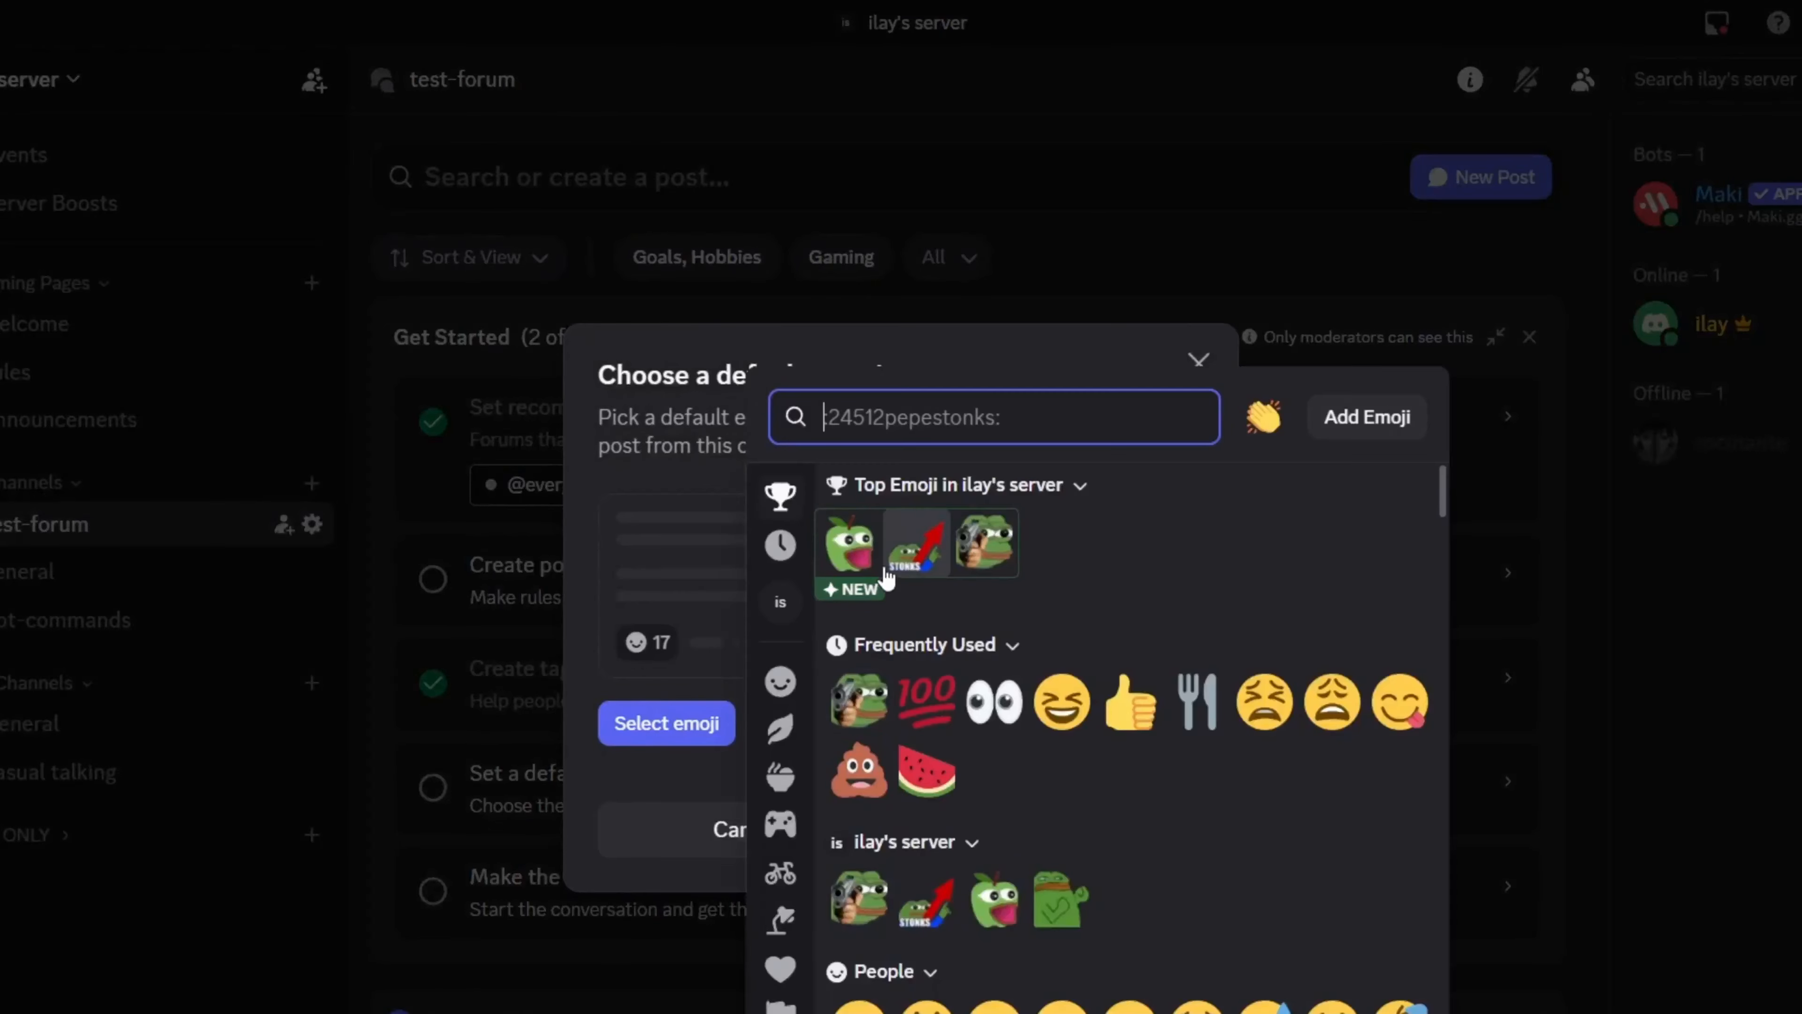
{"action": "left_click", "coordinate": [855, 699]}
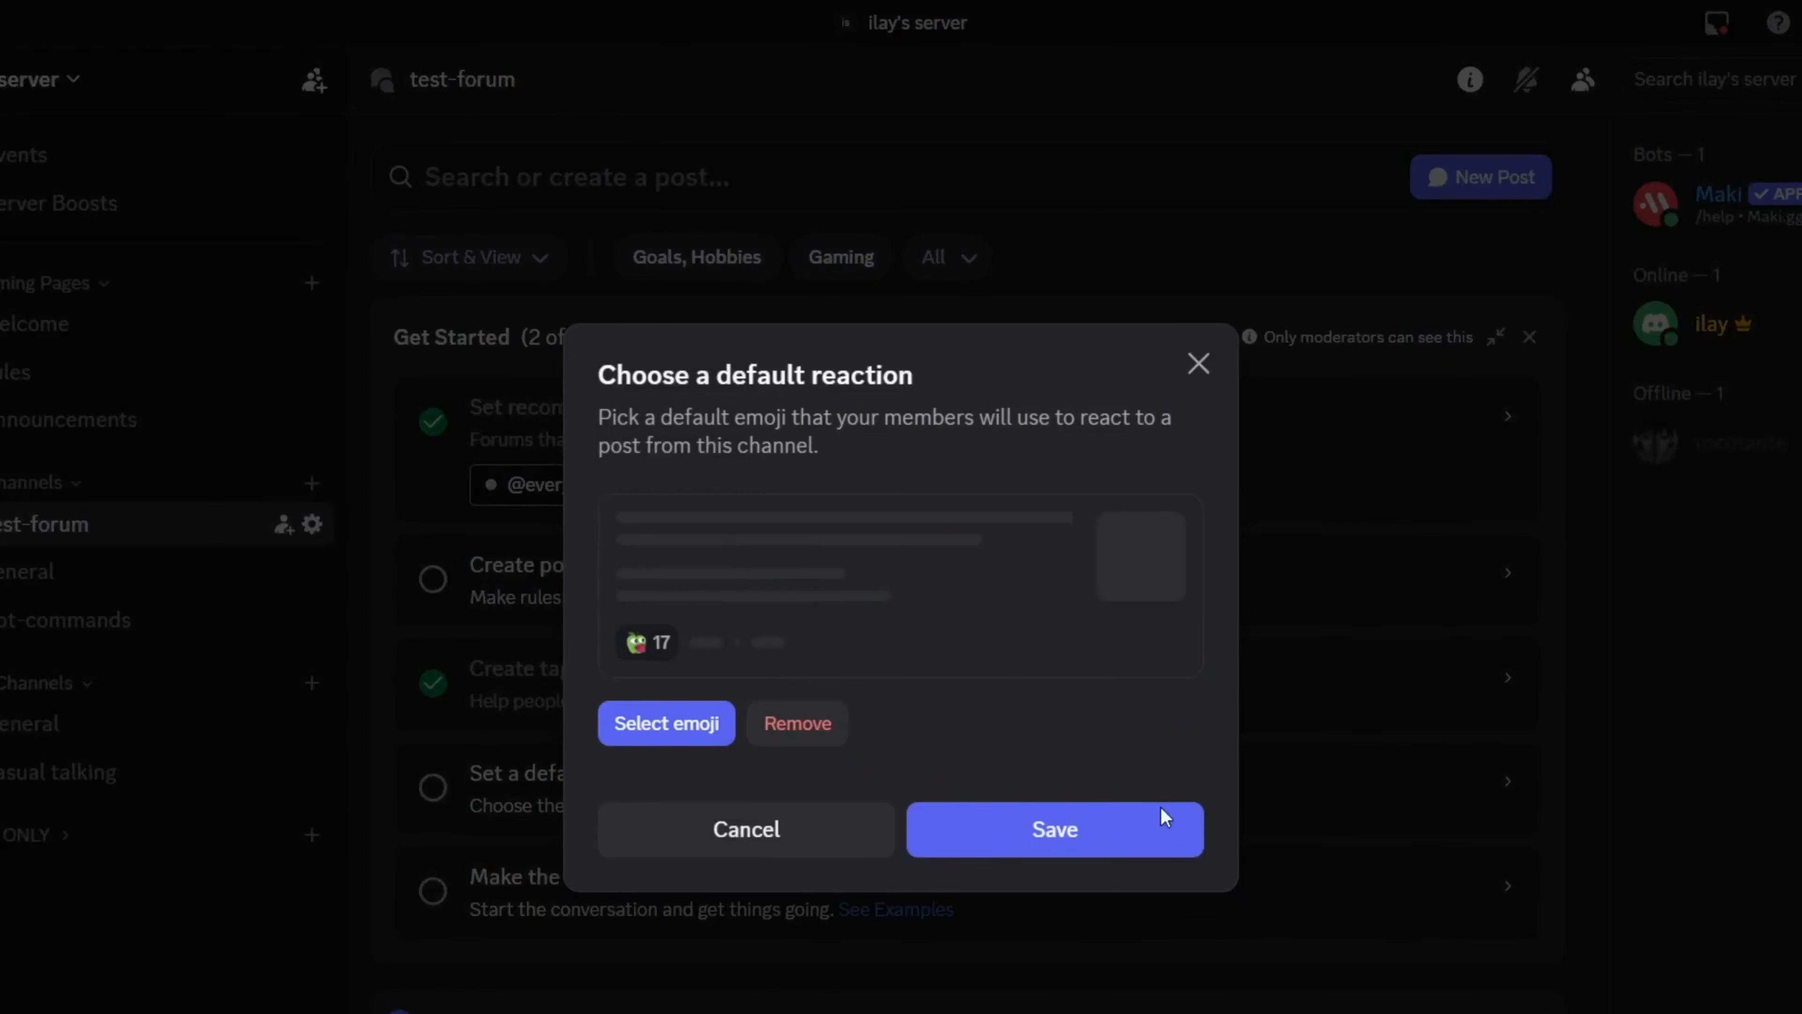
{"action": "left_click", "coordinate": [1074, 849]}
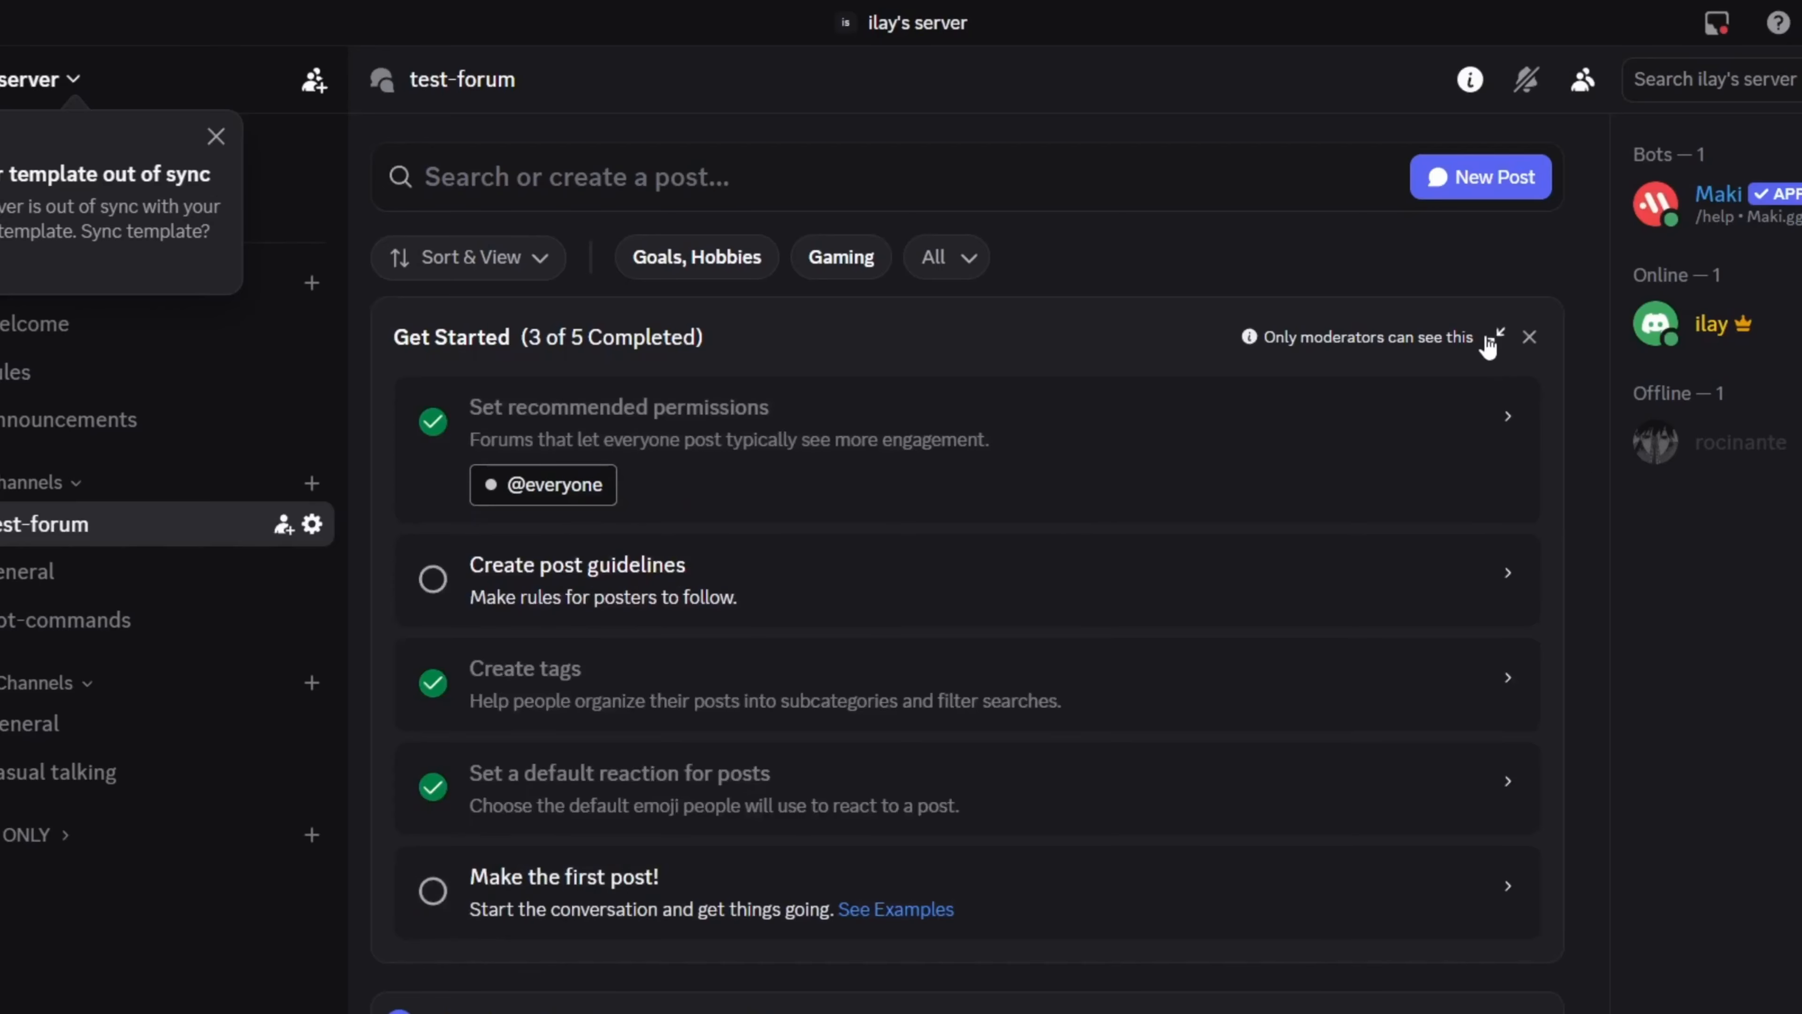
Step: Start a new forum post tagged "Goals, Hobbies" with the title "Photography Journey"
{"action": "left_click", "coordinate": [1496, 336]}
{"action": "left_click", "coordinate": [1497, 177]}
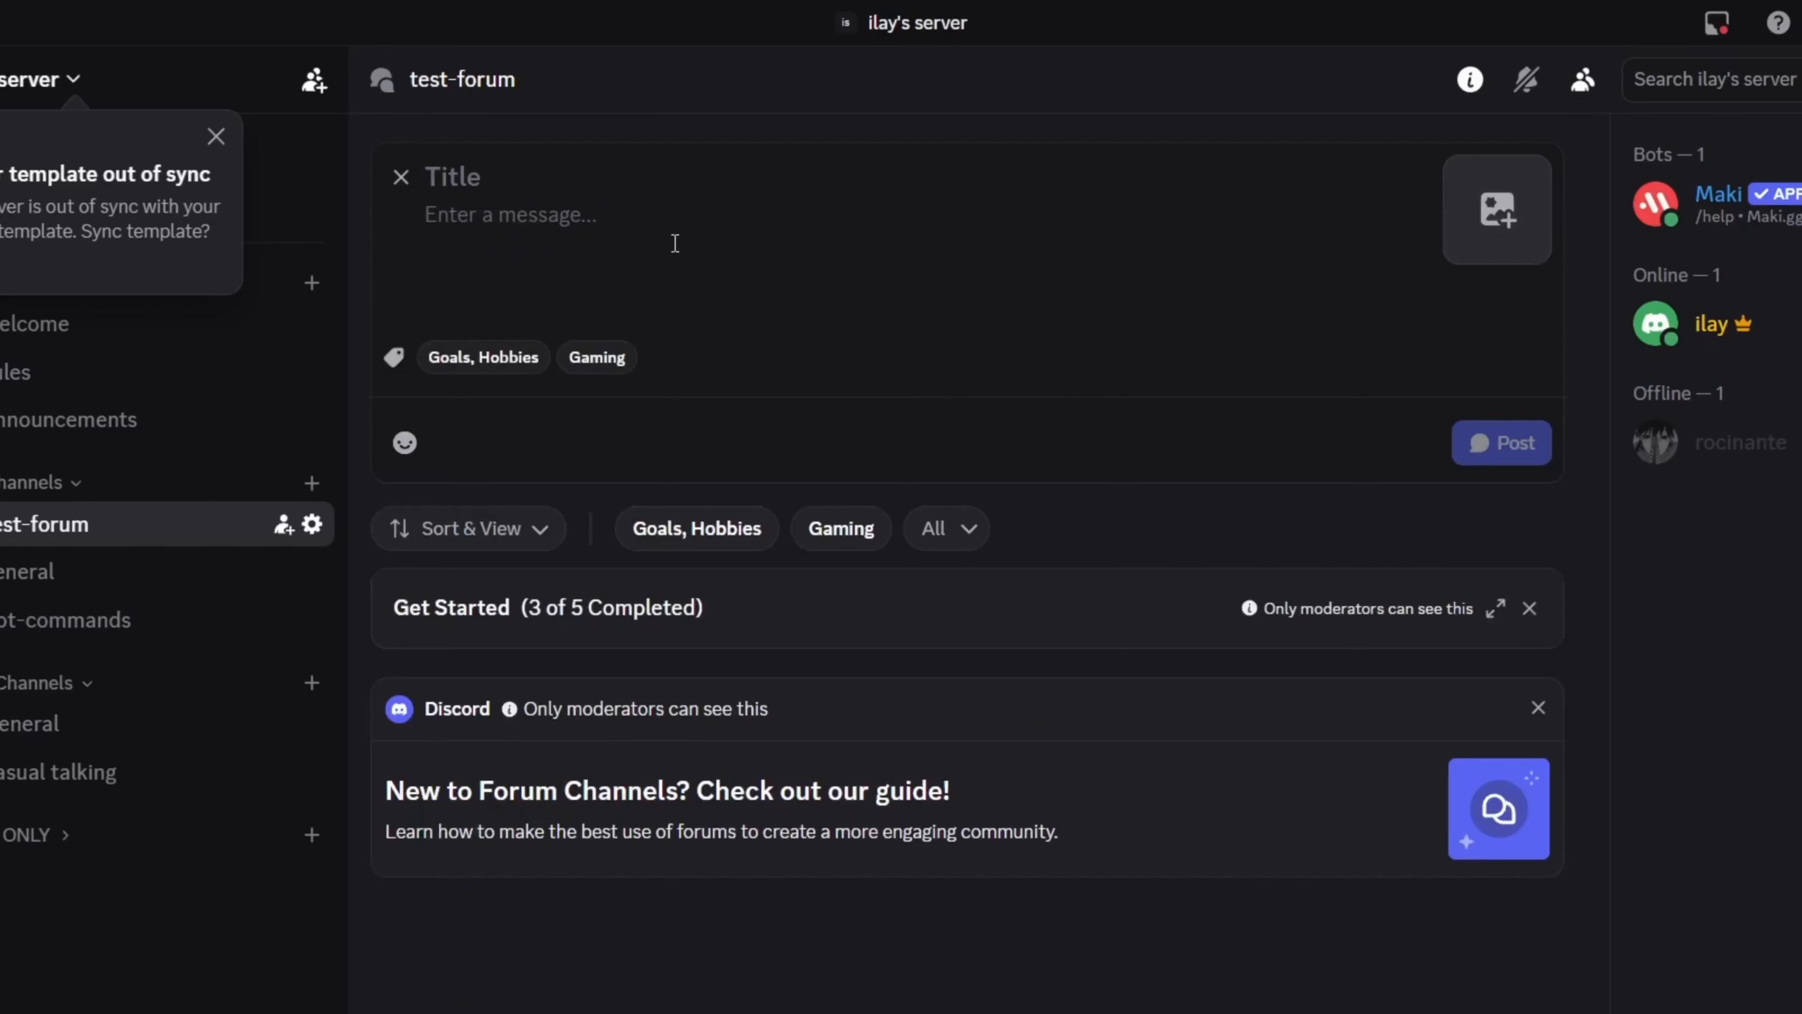
{"action": "left_click", "coordinate": [514, 366]}
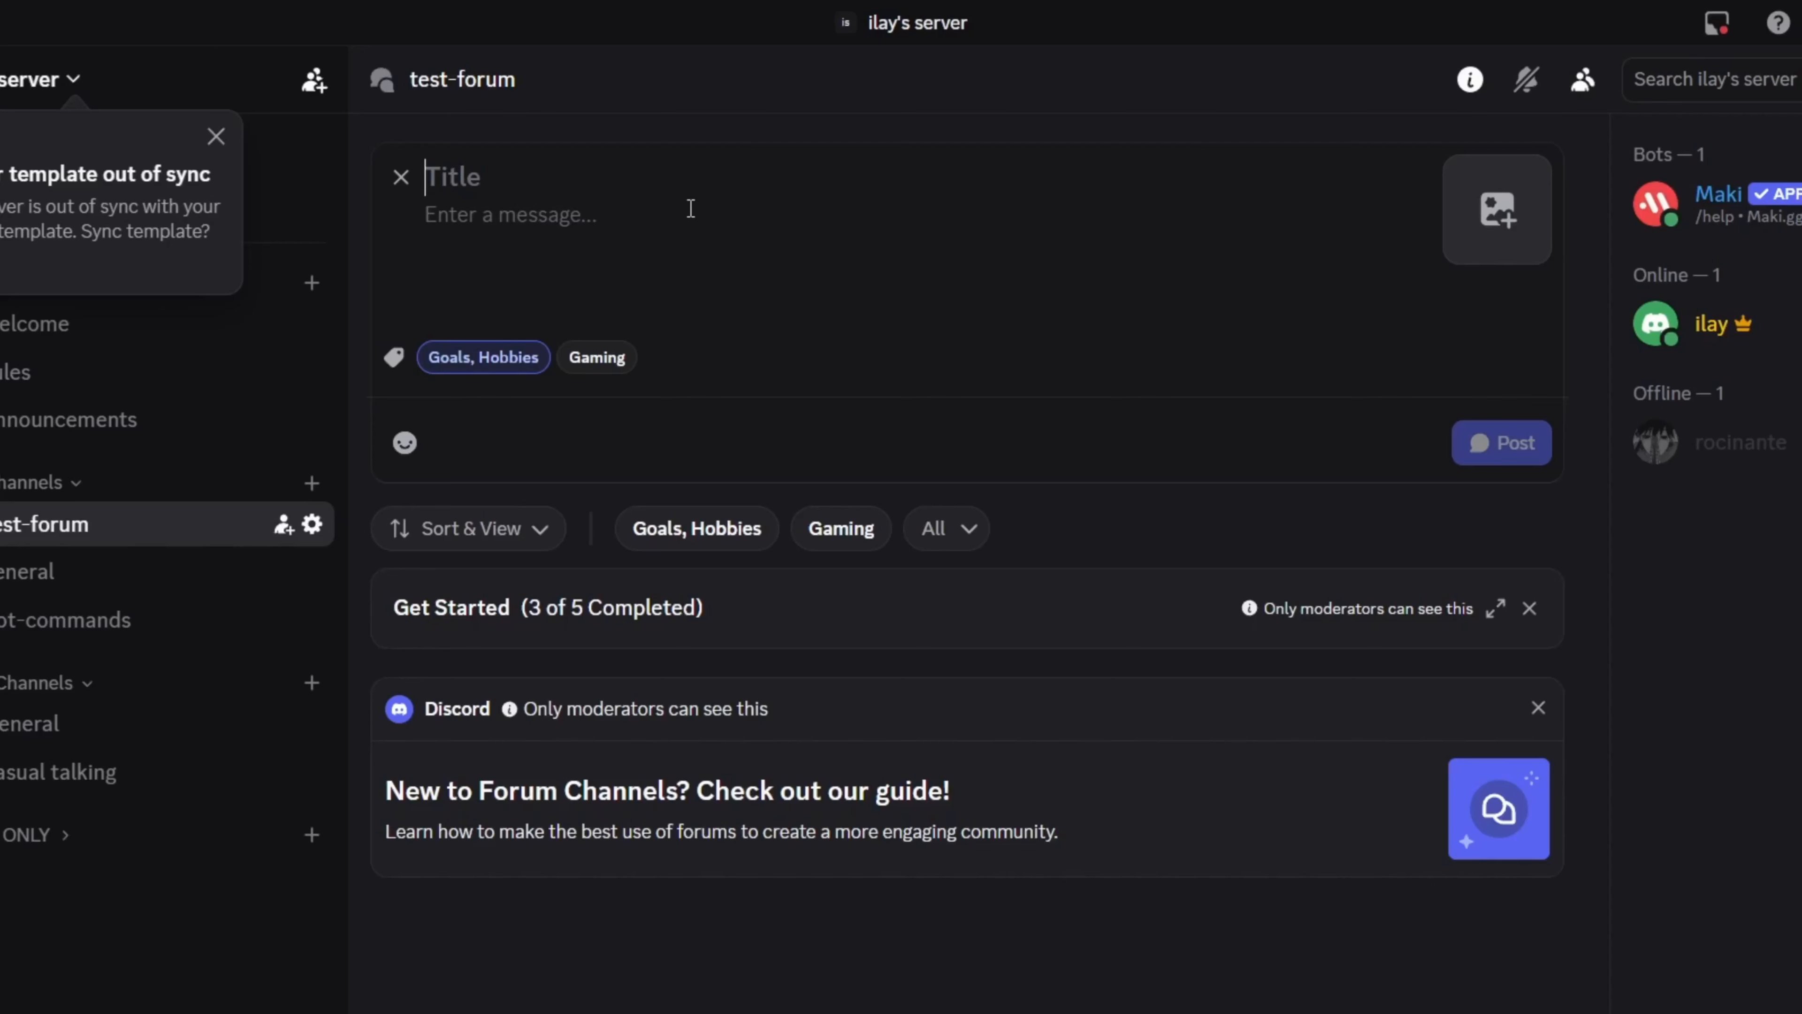
{"action": "type", "text": "Photography "}
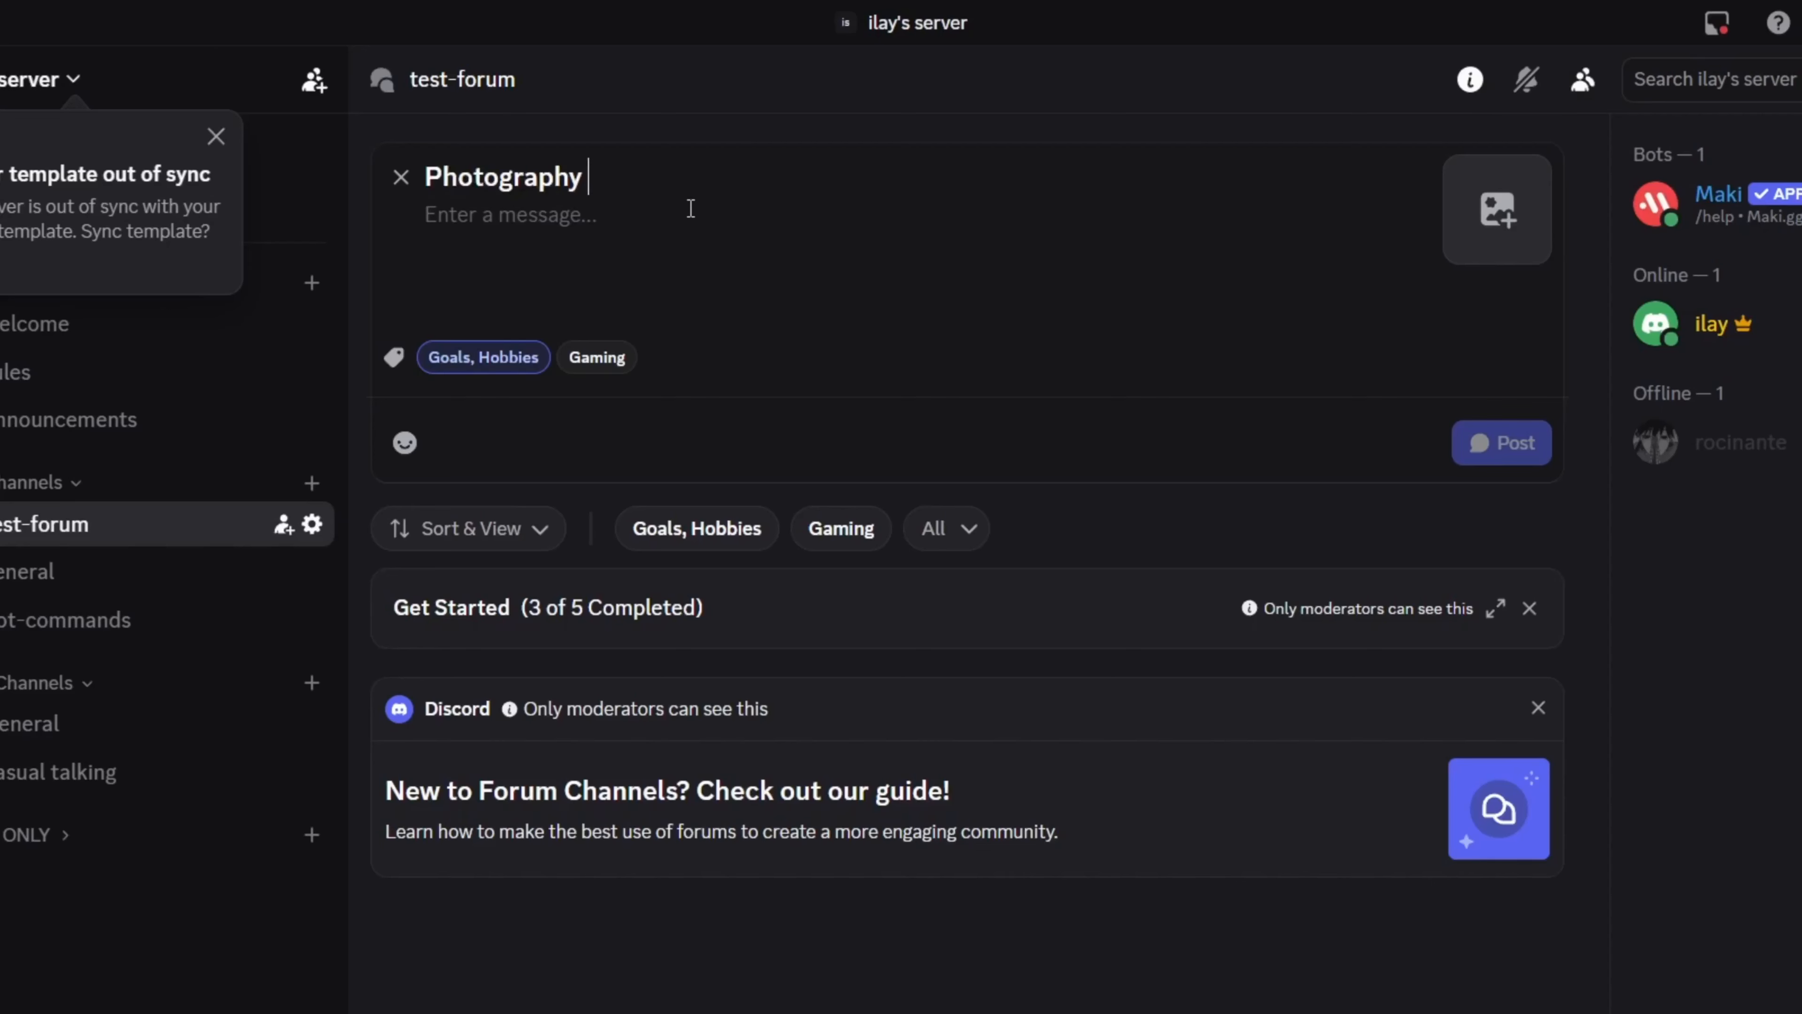
{"action": "type", "text": "Journey"}
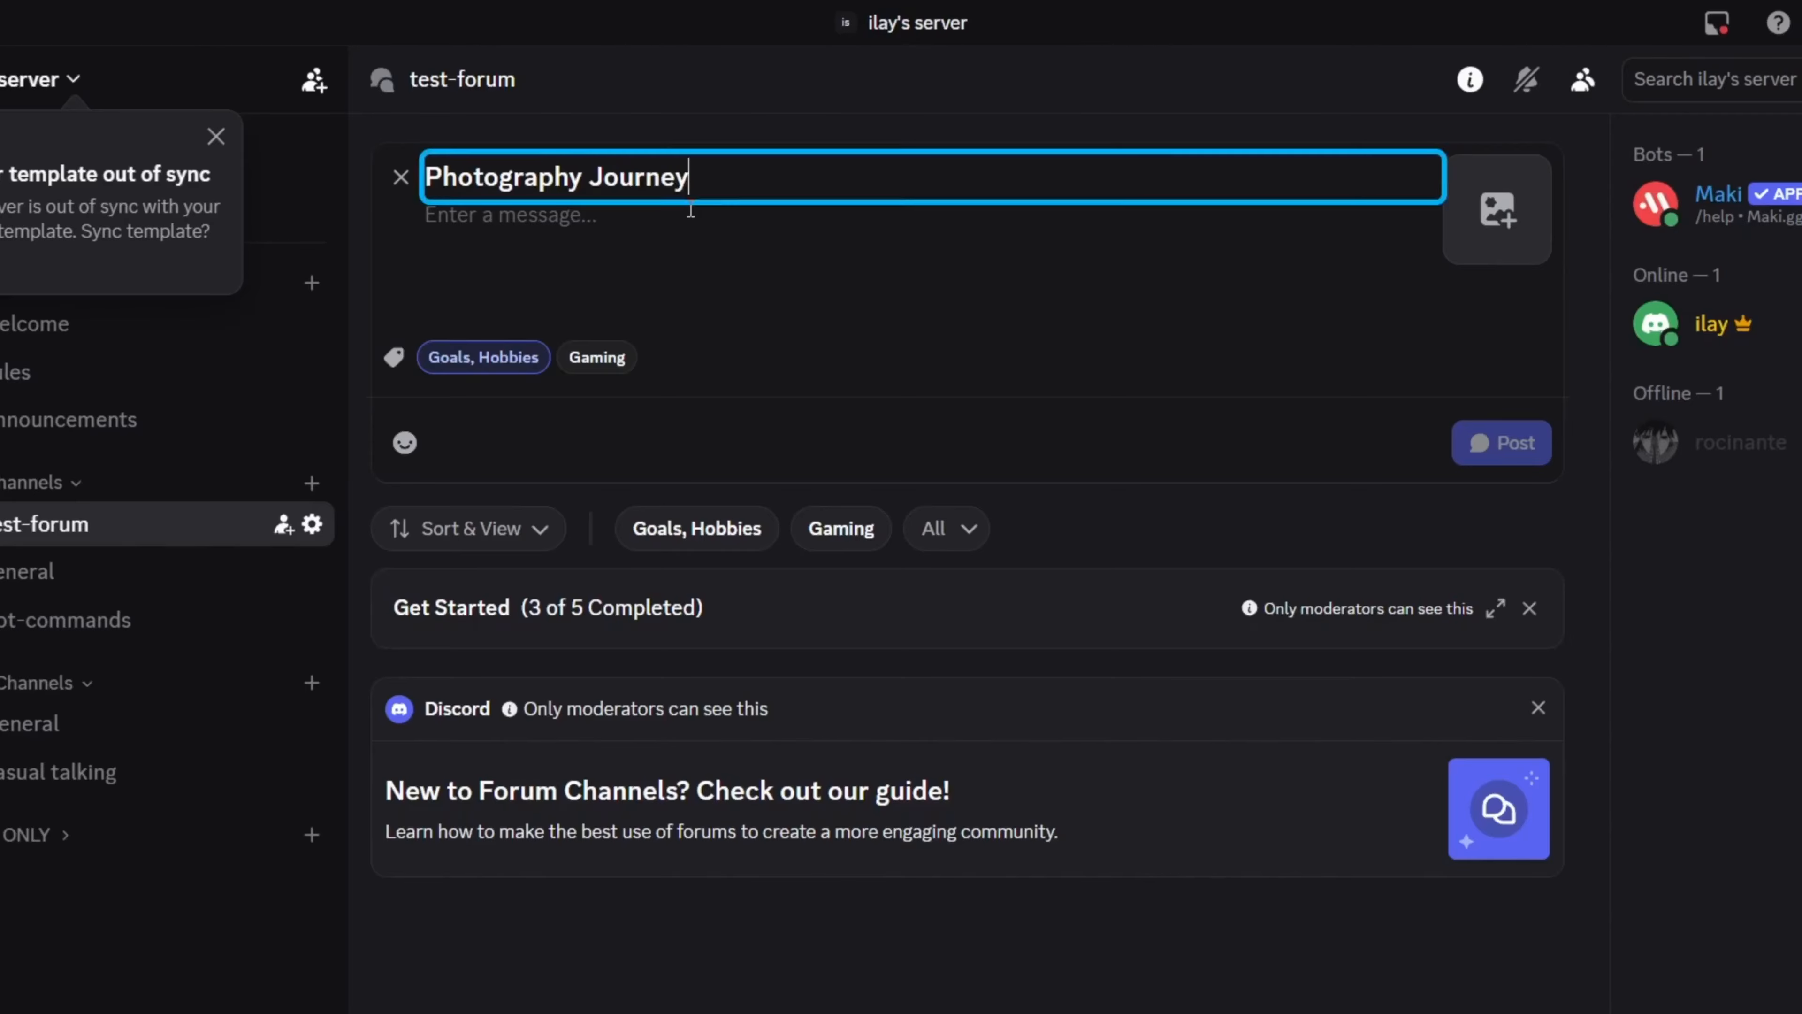
Step: Write the post message "Looking for advice on what to buy for my first camera."
{"action": "left_click", "coordinate": [700, 236]}
{"action": "type", "text": "Looknki="}
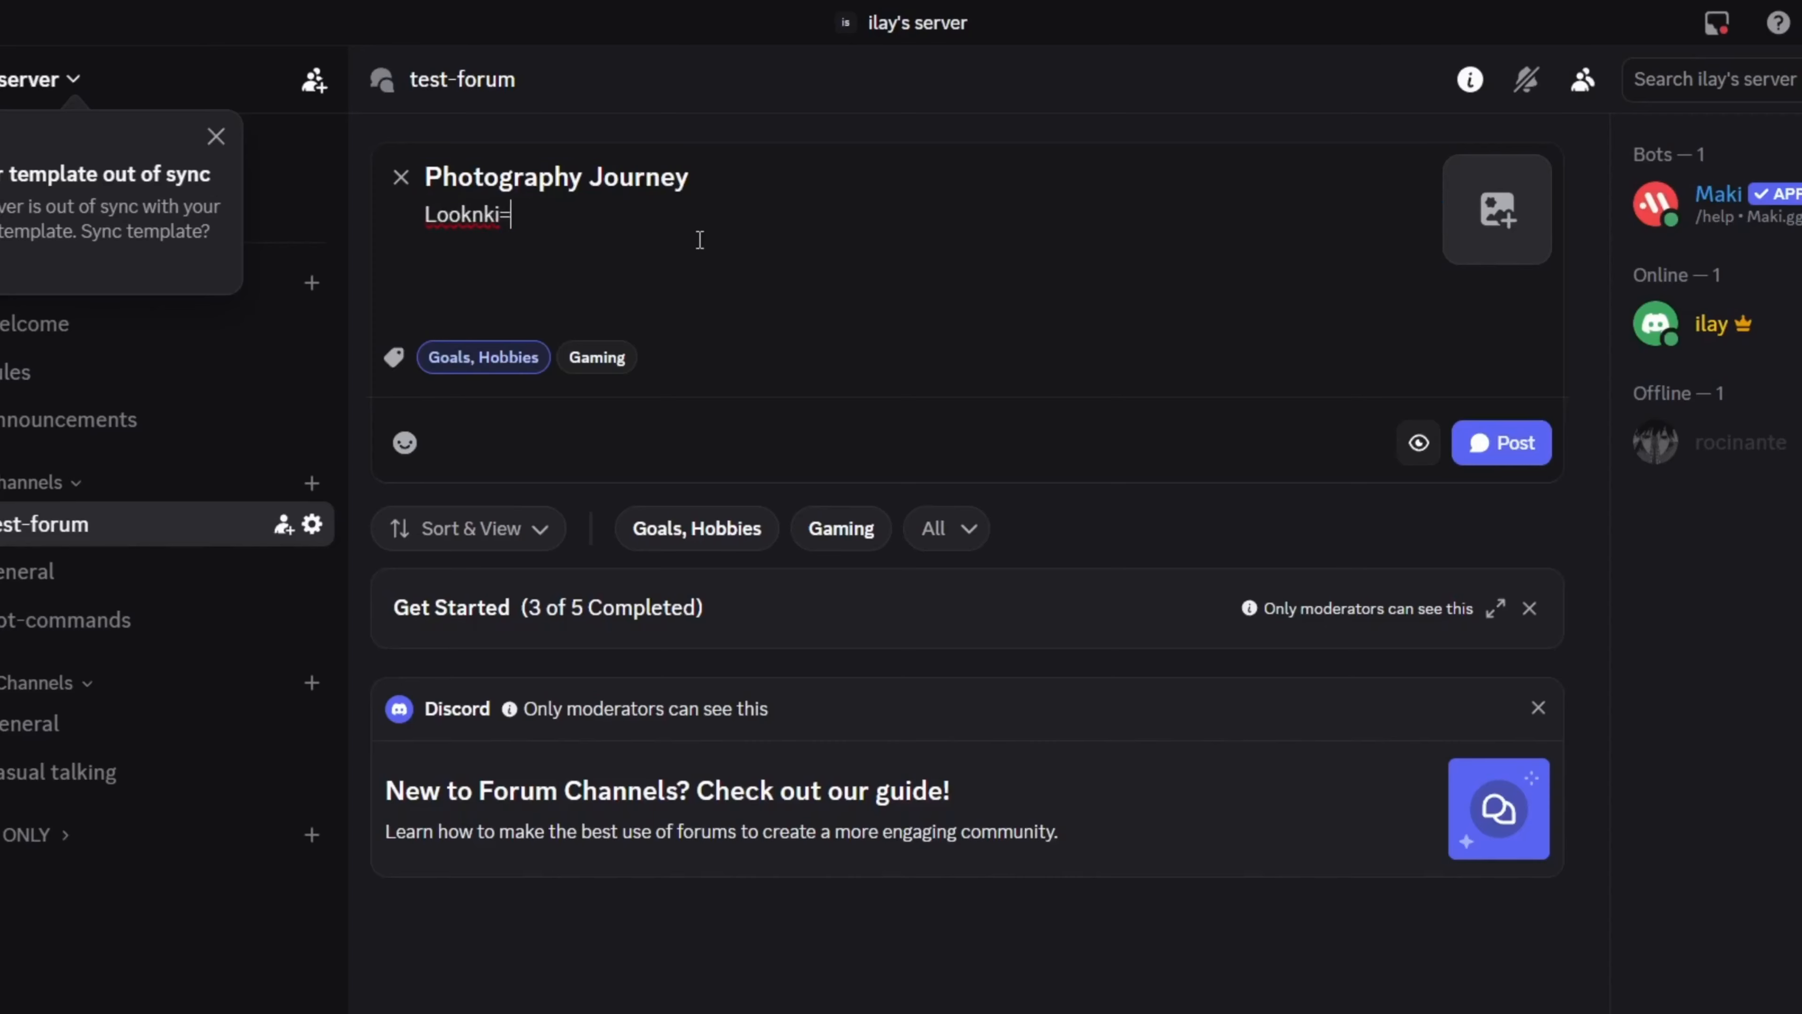
{"action": "key", "text": "BackSpace"}
{"action": "key", "text": "BackSpace"}
{"action": "key", "text": "BackSpace"}
{"action": "key", "text": "BackSpace"}
{"action": "type", "text": "ing for advice on "}
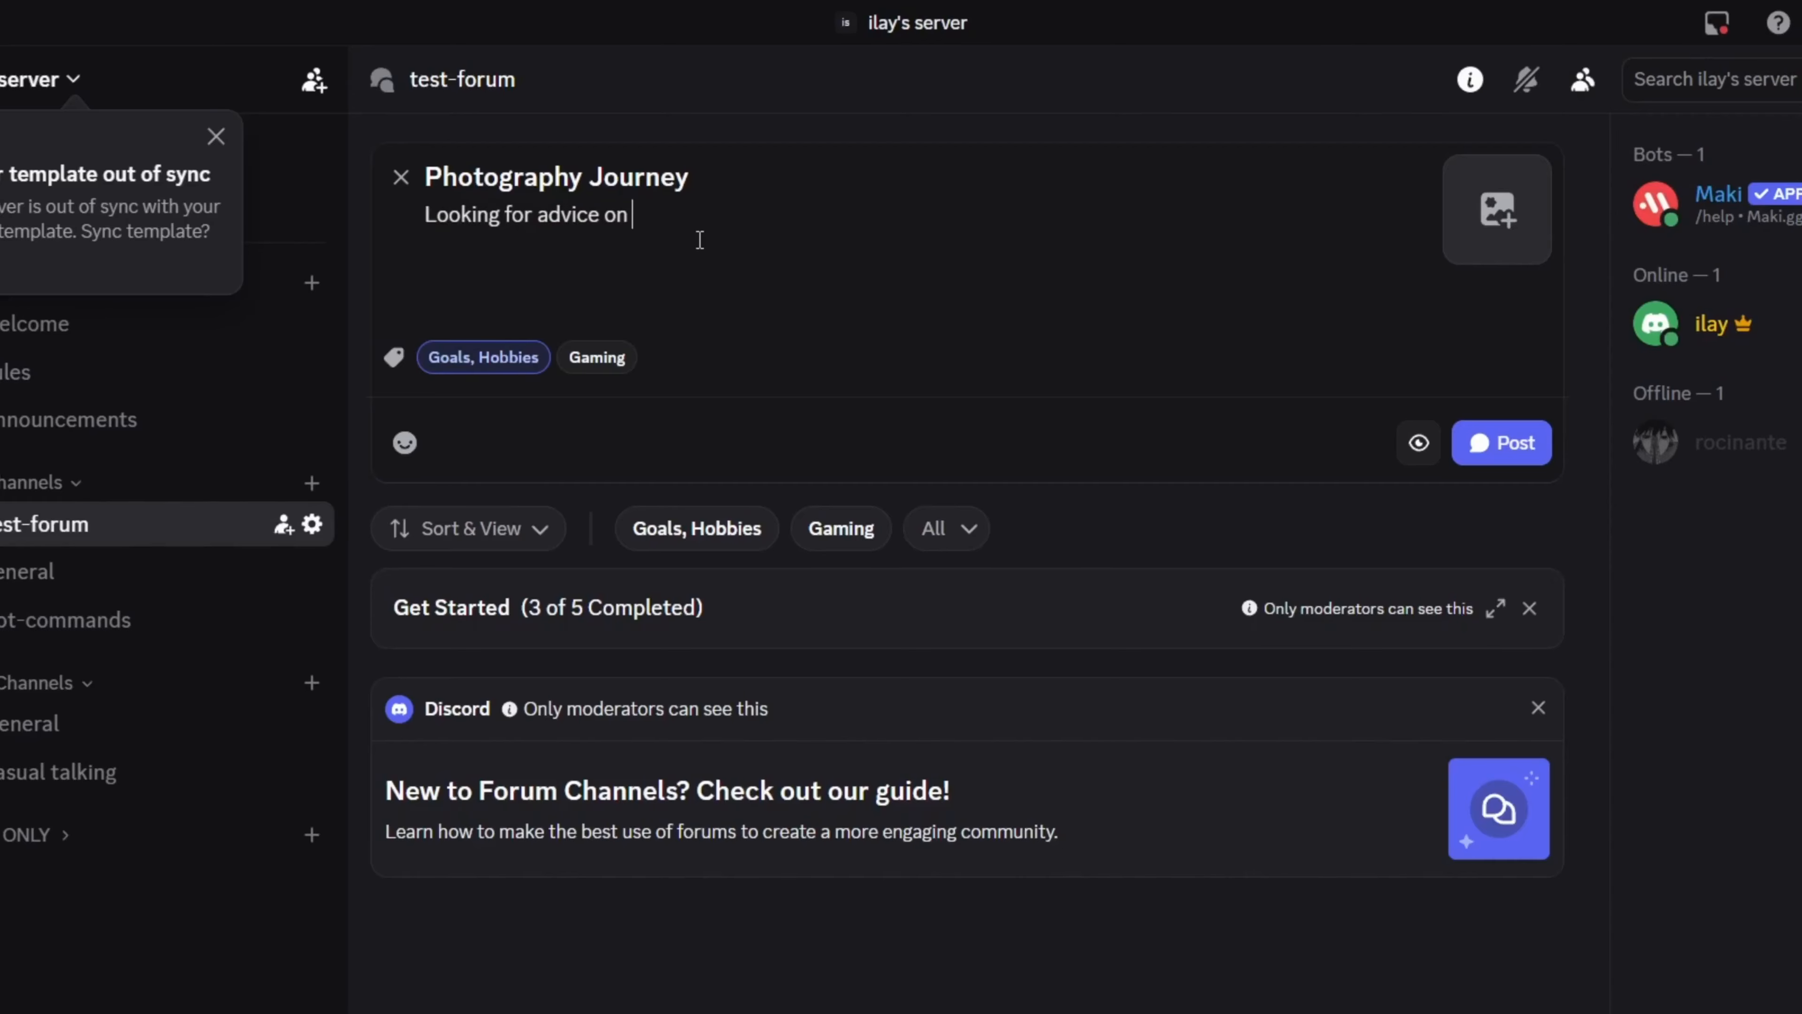
{"action": "type", "text": "what to buy for my fi"}
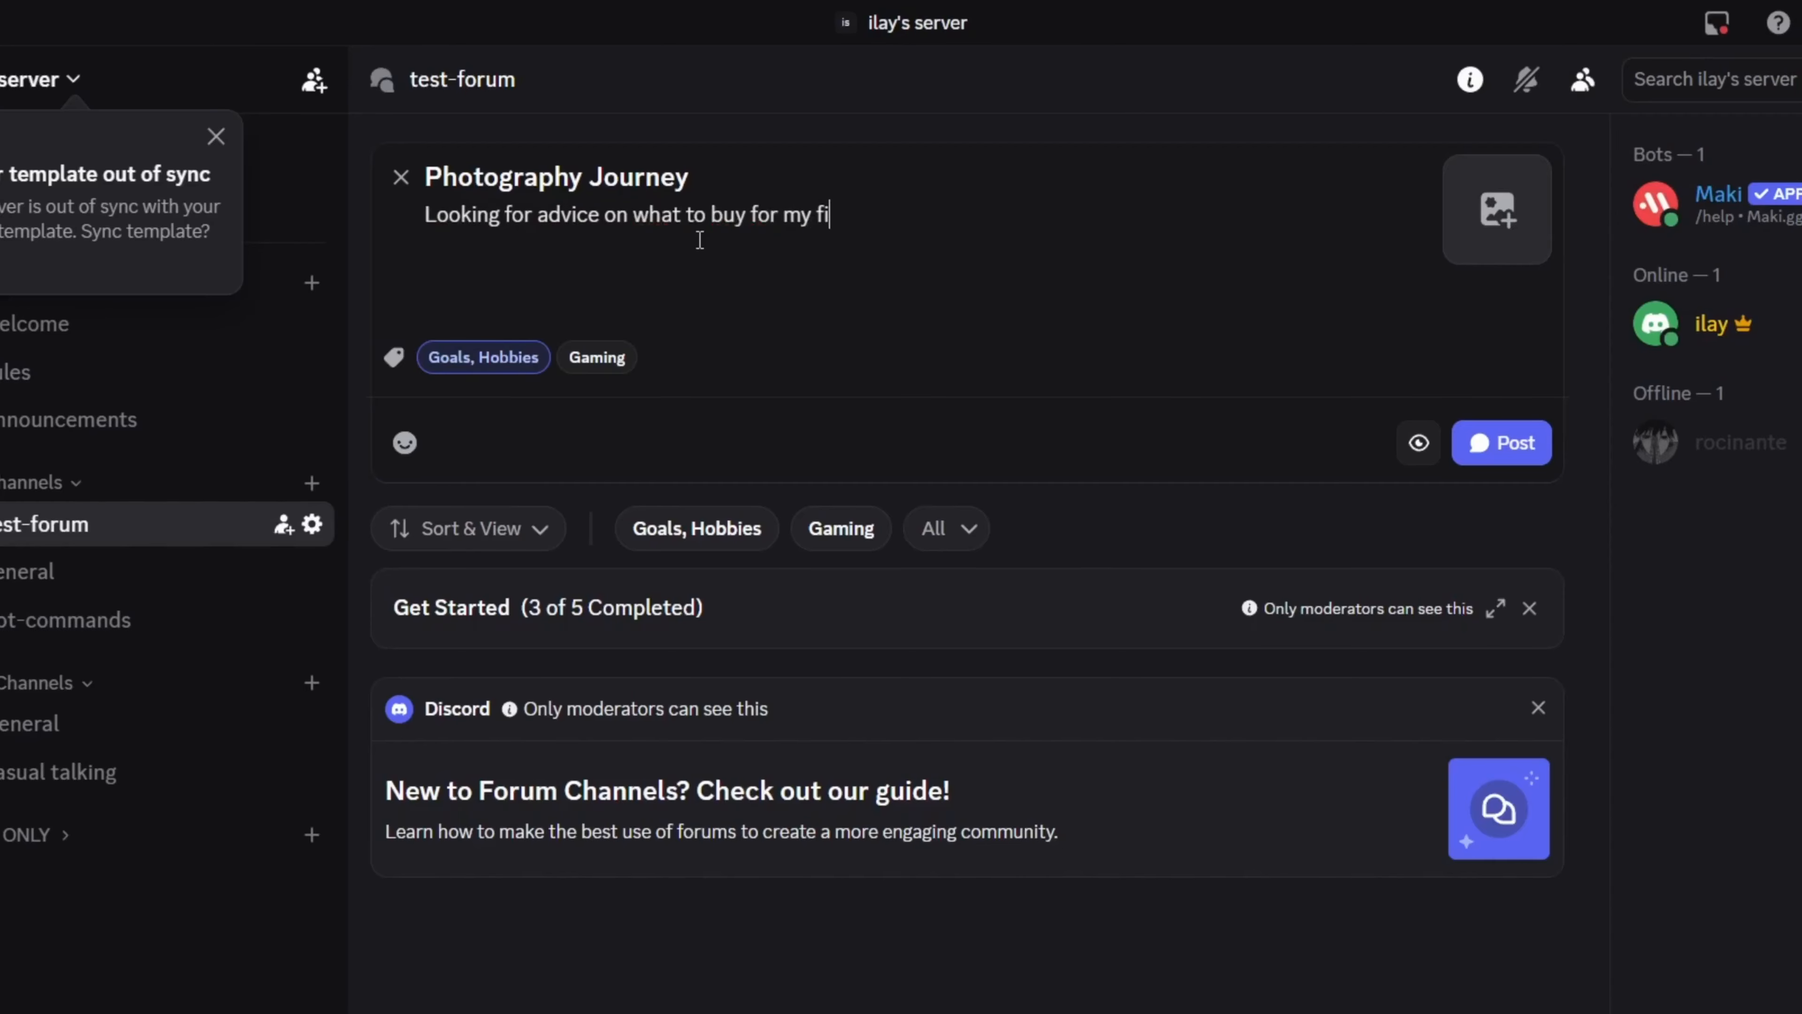
{"action": "type", "text": "rst camera."}
Step: View the image files available to attach without choosing one, and preview the post draft
{"action": "left_click", "coordinate": [1497, 209]}
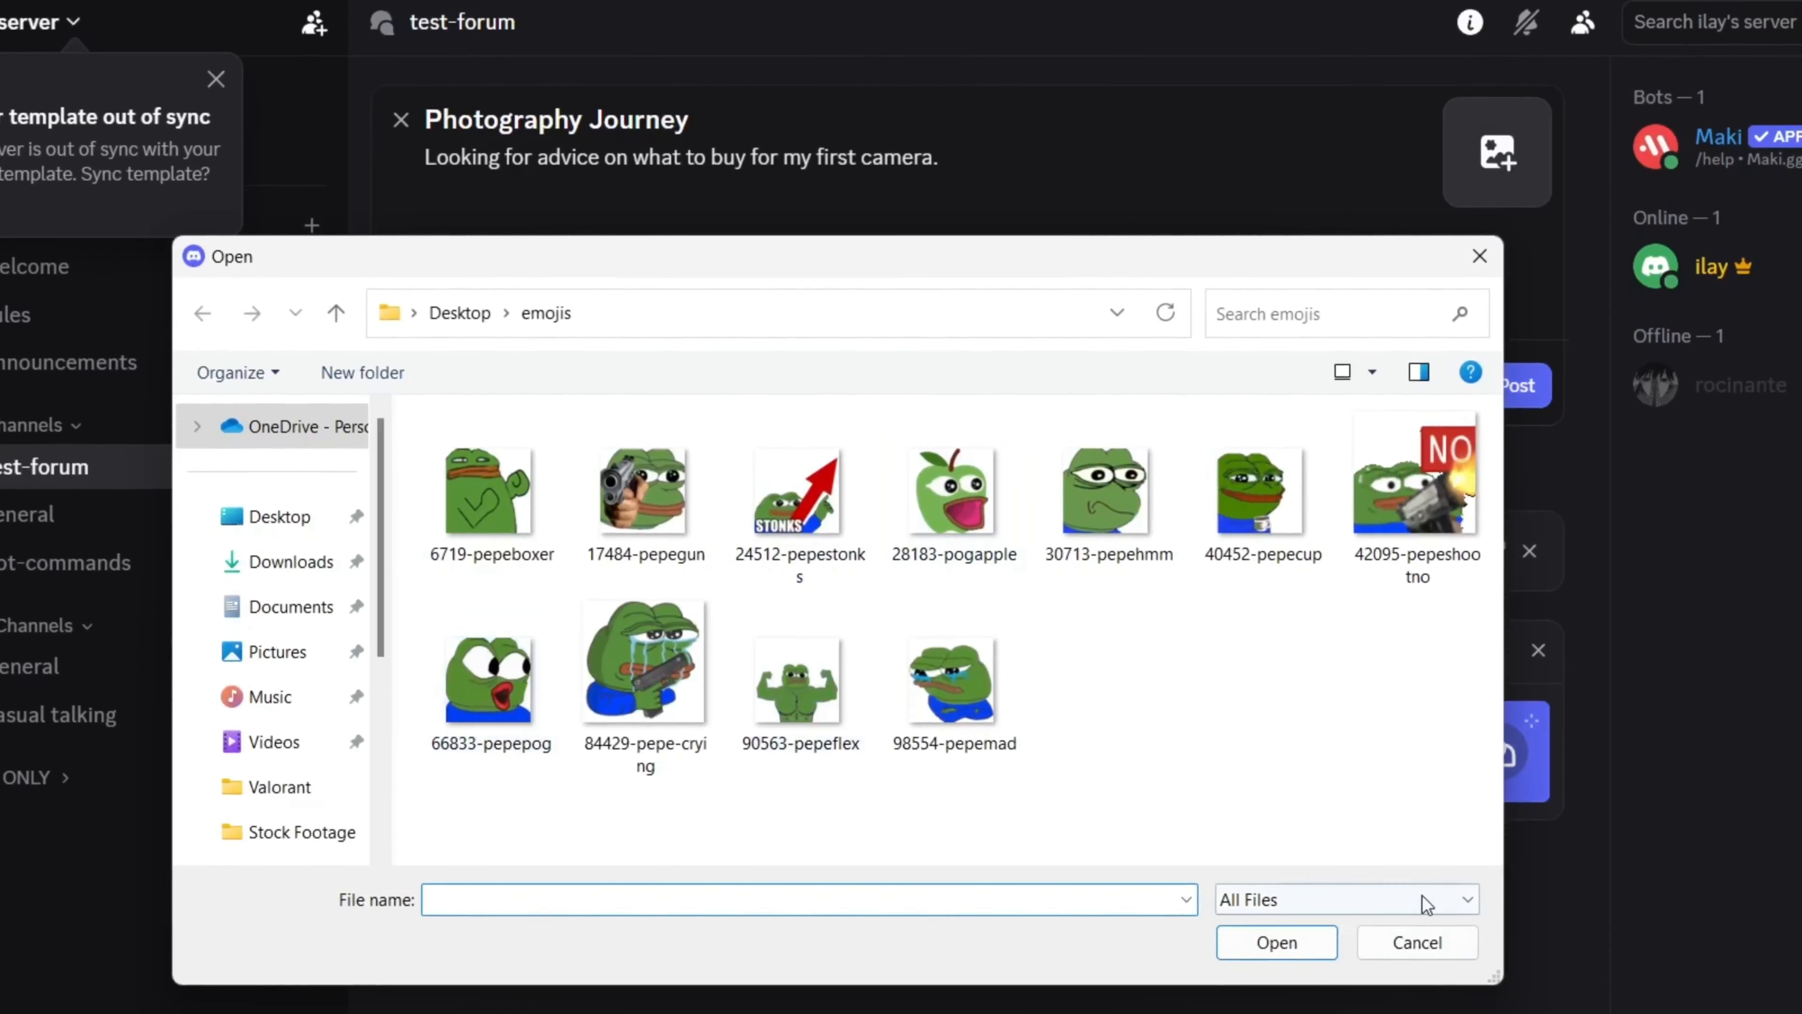
{"action": "left_click", "coordinate": [1417, 998]}
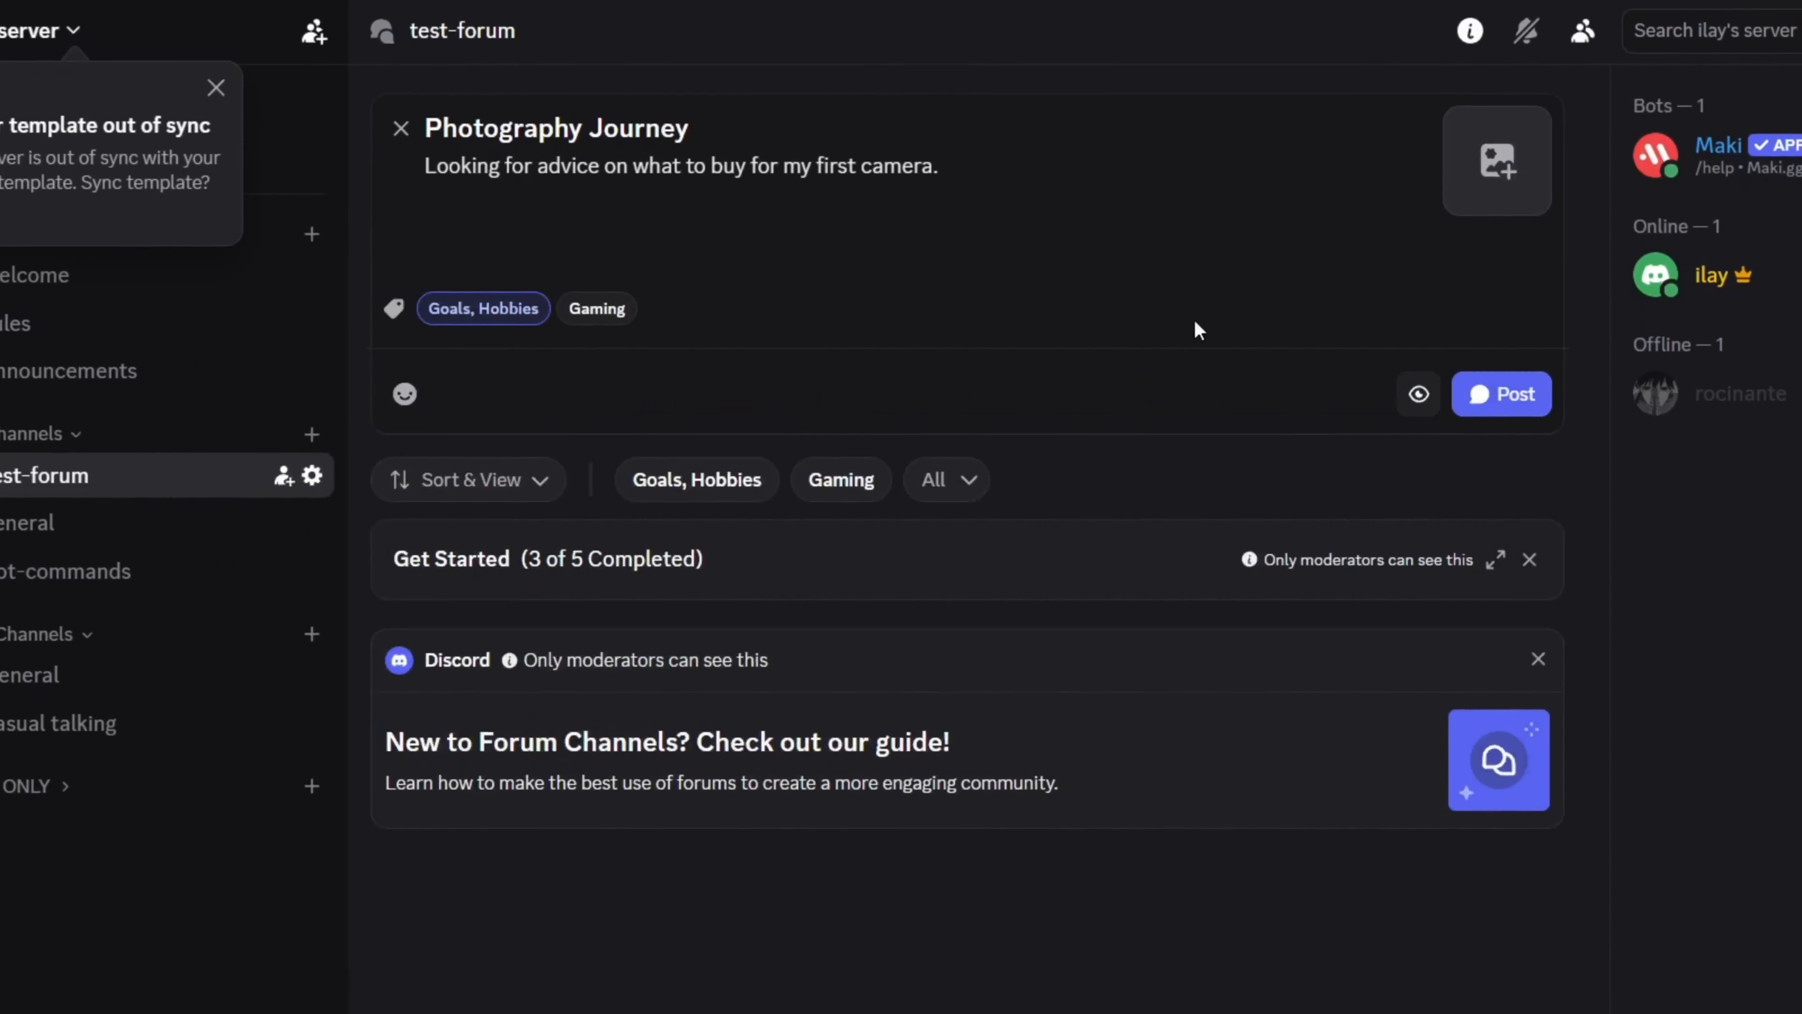
{"action": "left_click", "coordinate": [1415, 451]}
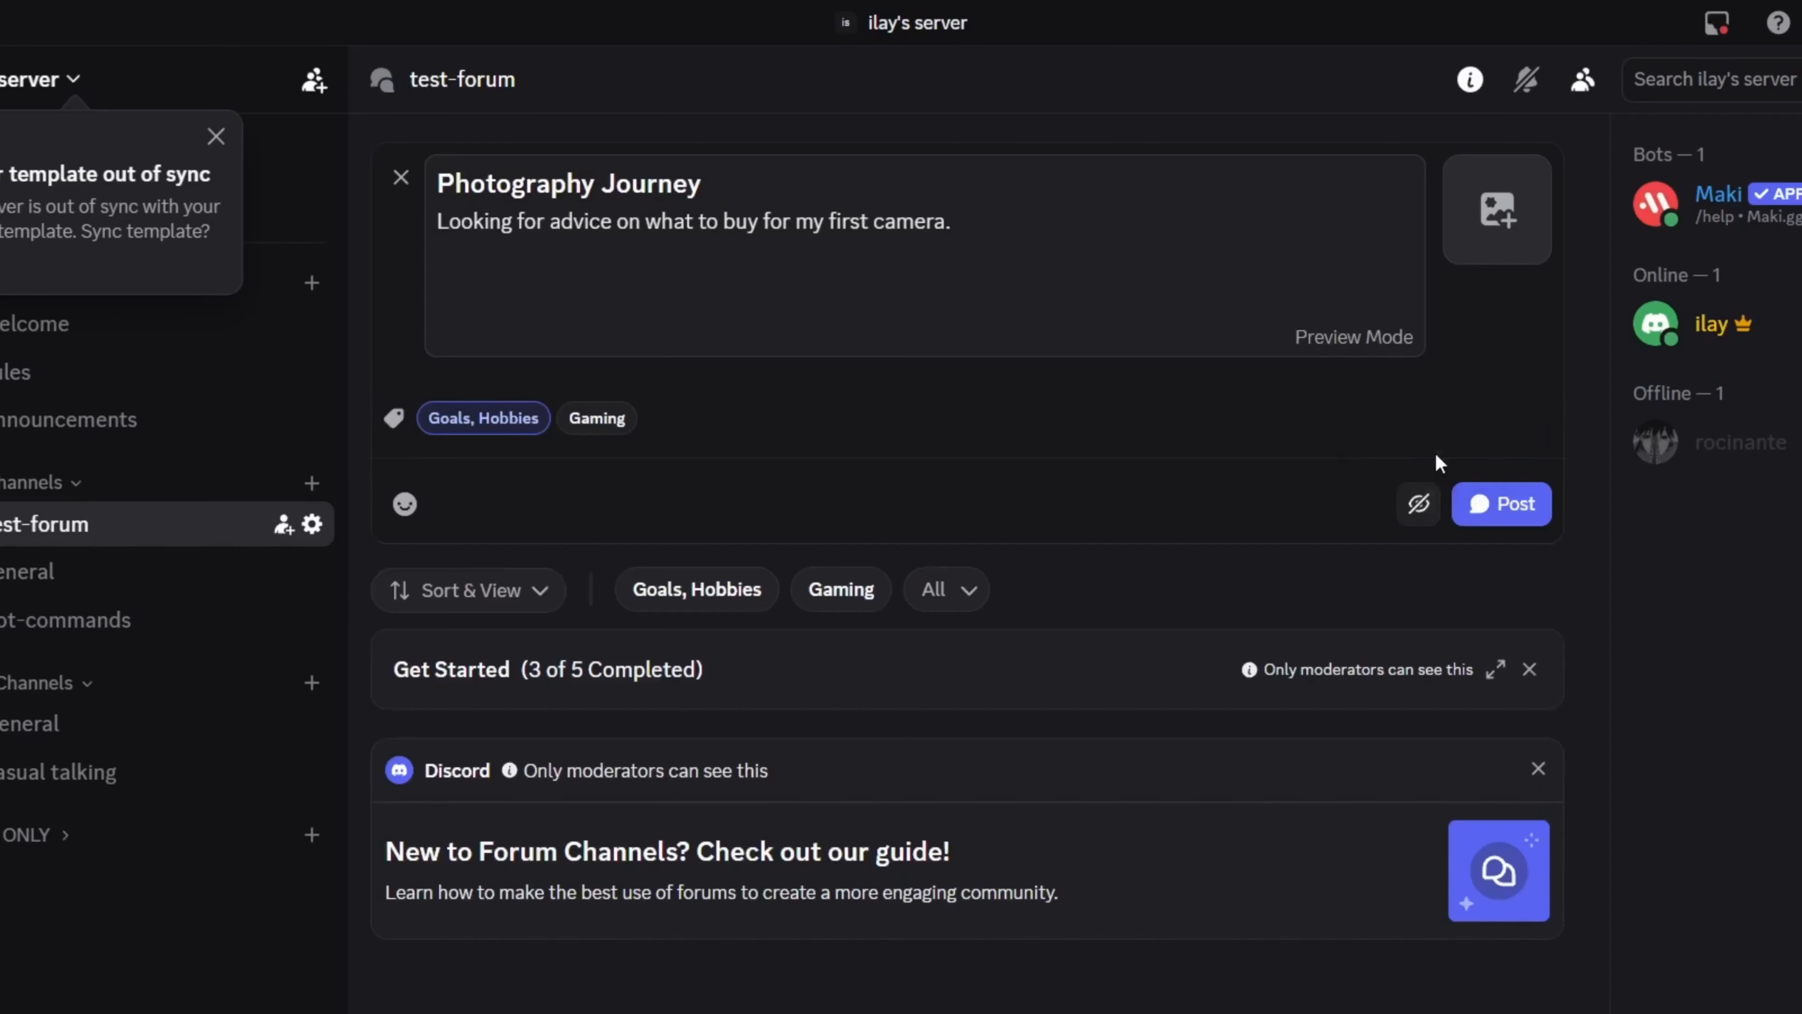
{"action": "left_click", "coordinate": [1418, 503]}
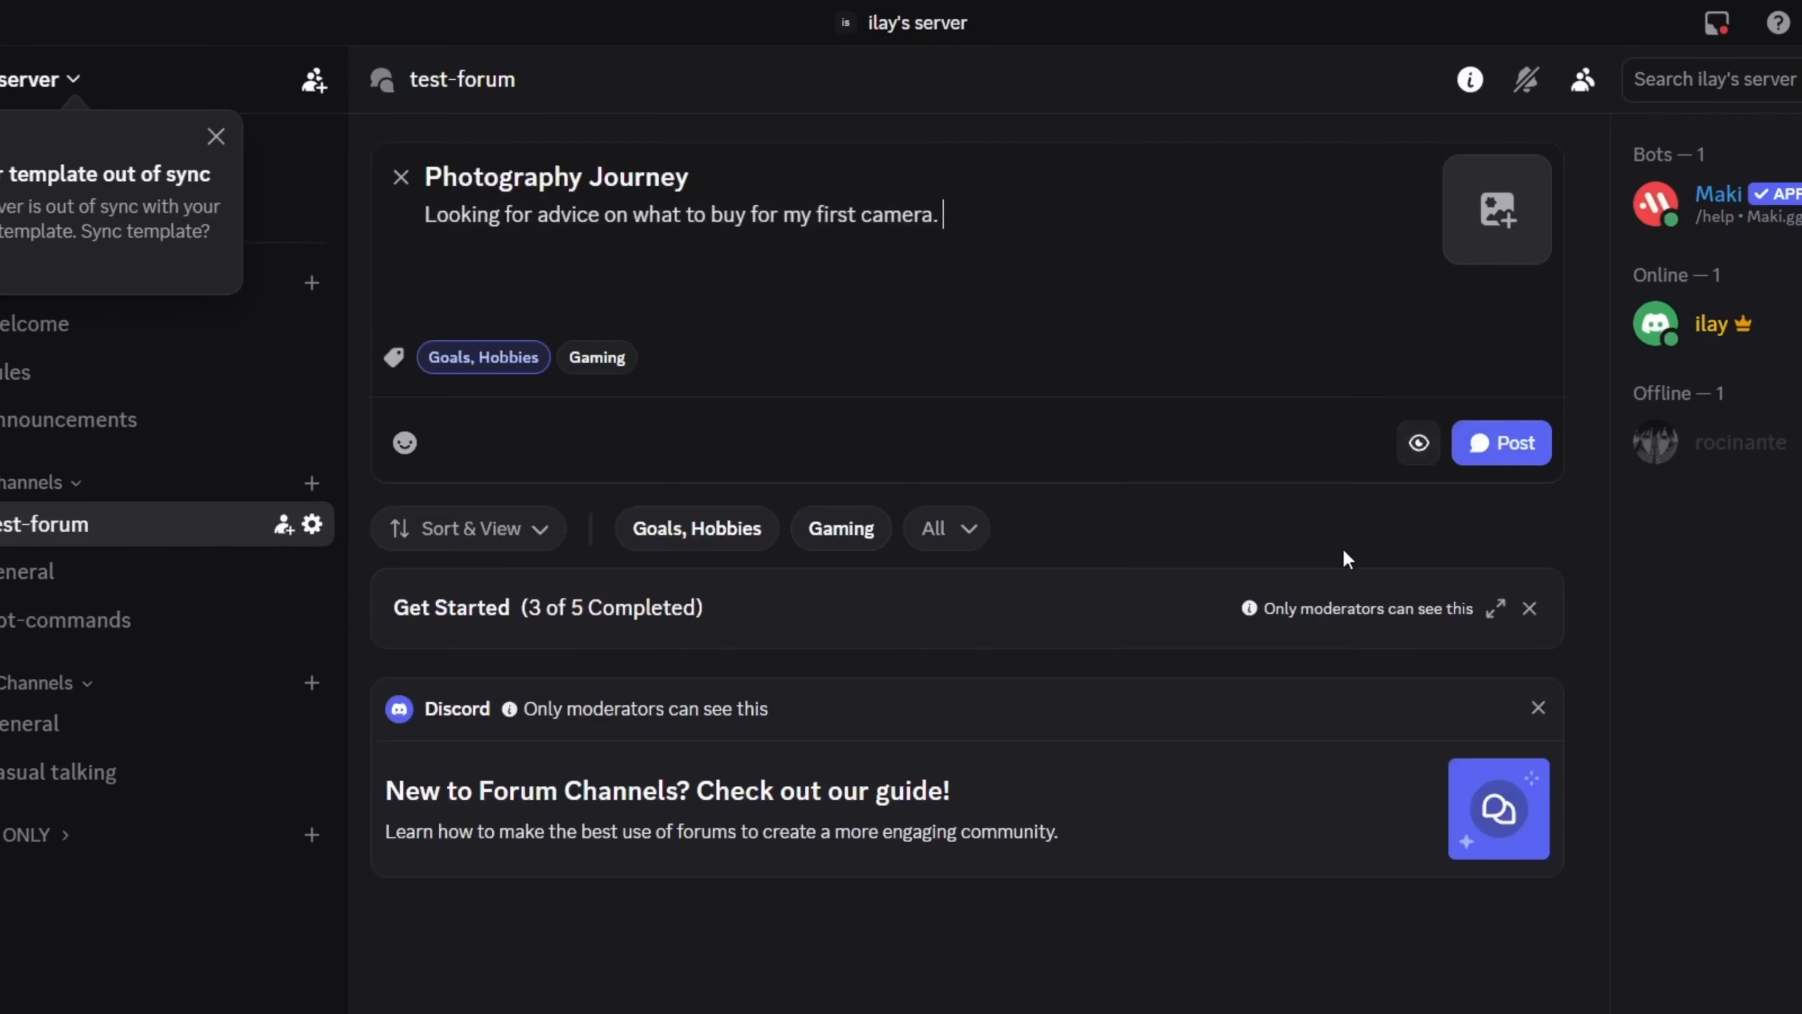
Step: Publish the Photography Journey post, close its thread and reopen it from the forum list
{"action": "left_click", "coordinate": [1525, 463]}
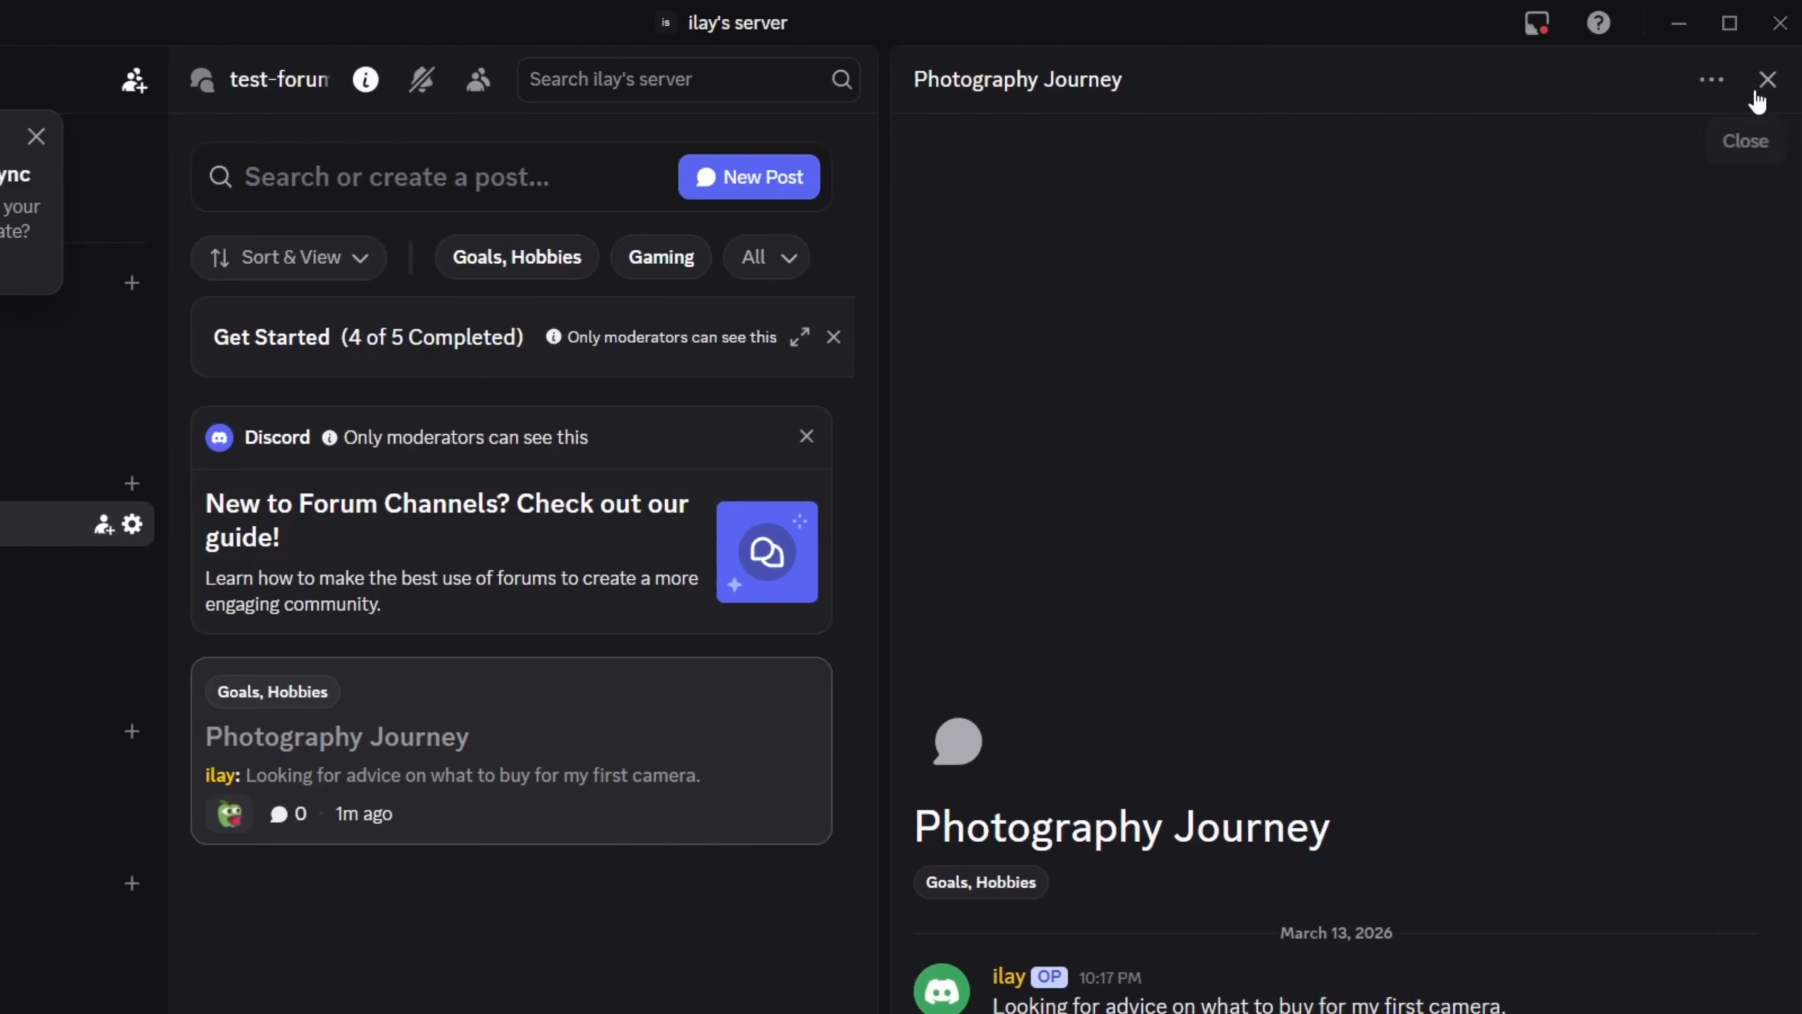
{"action": "left_click", "coordinate": [1758, 94]}
{"action": "left_click", "coordinate": [1249, 667]}
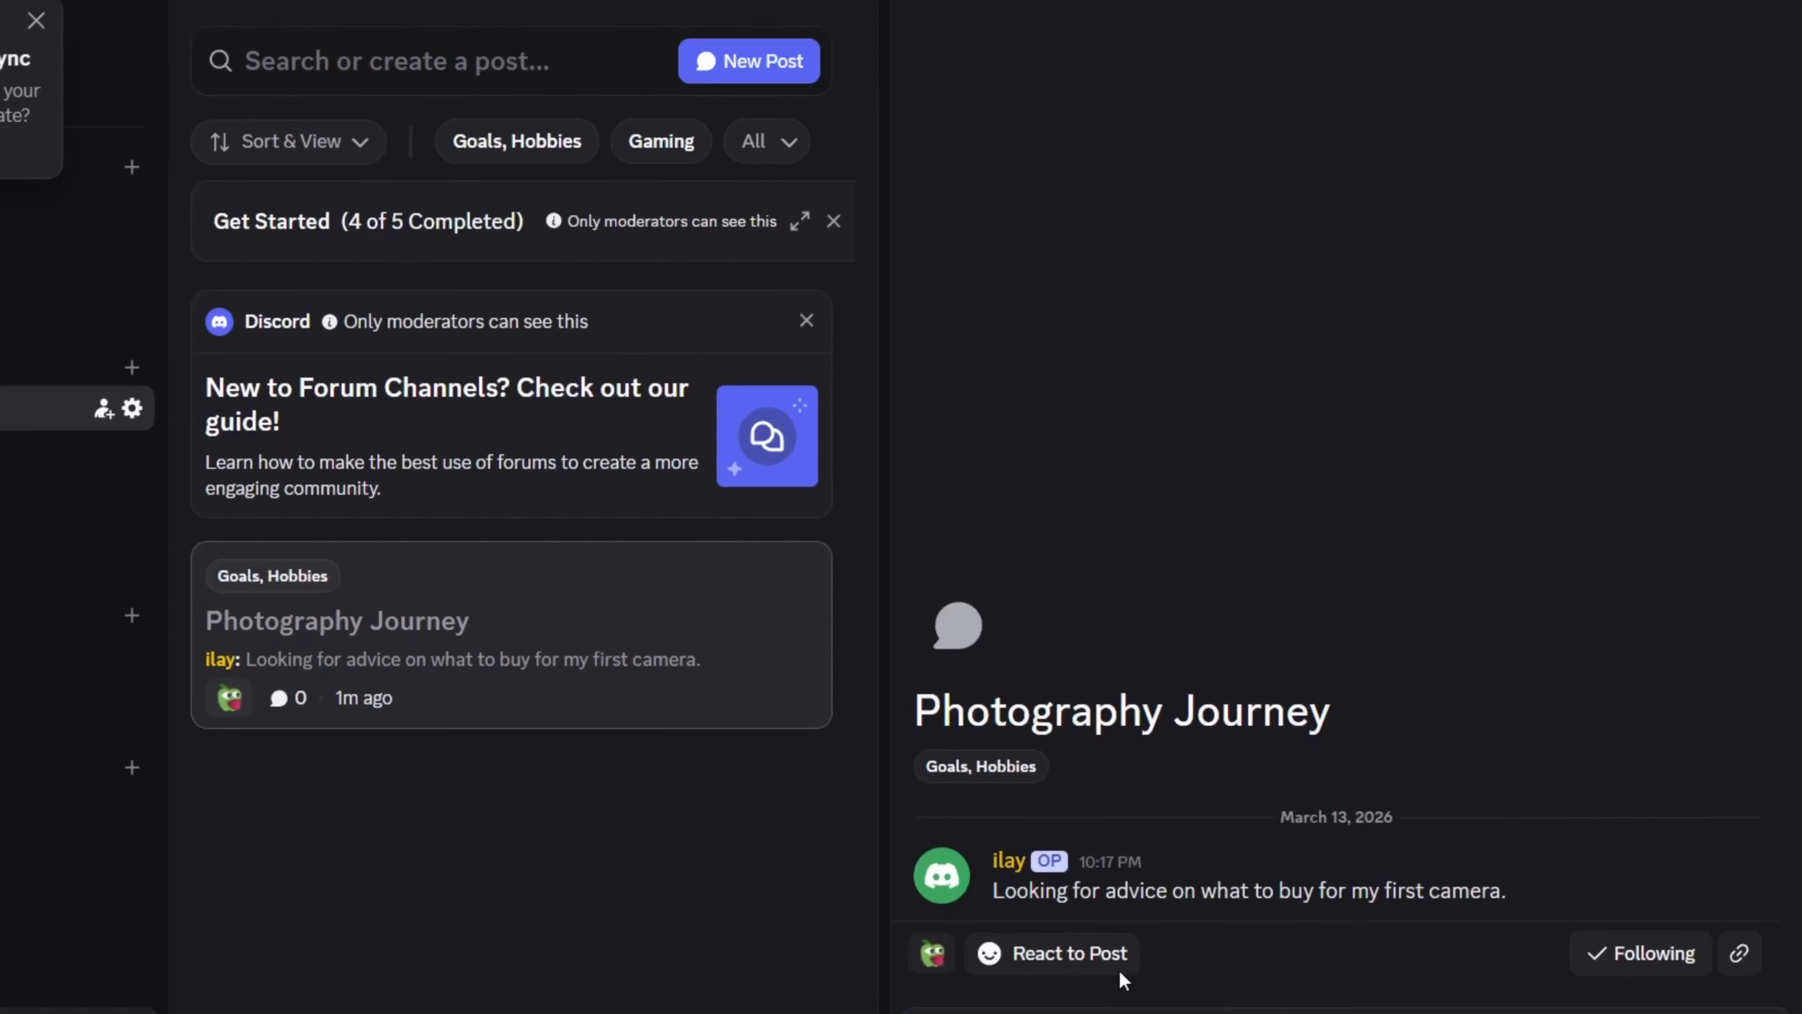
Step: React to the Photography Journey post with the default green apple emoji
{"action": "left_click", "coordinate": [1067, 952]}
{"action": "left_click", "coordinate": [1271, 942]}
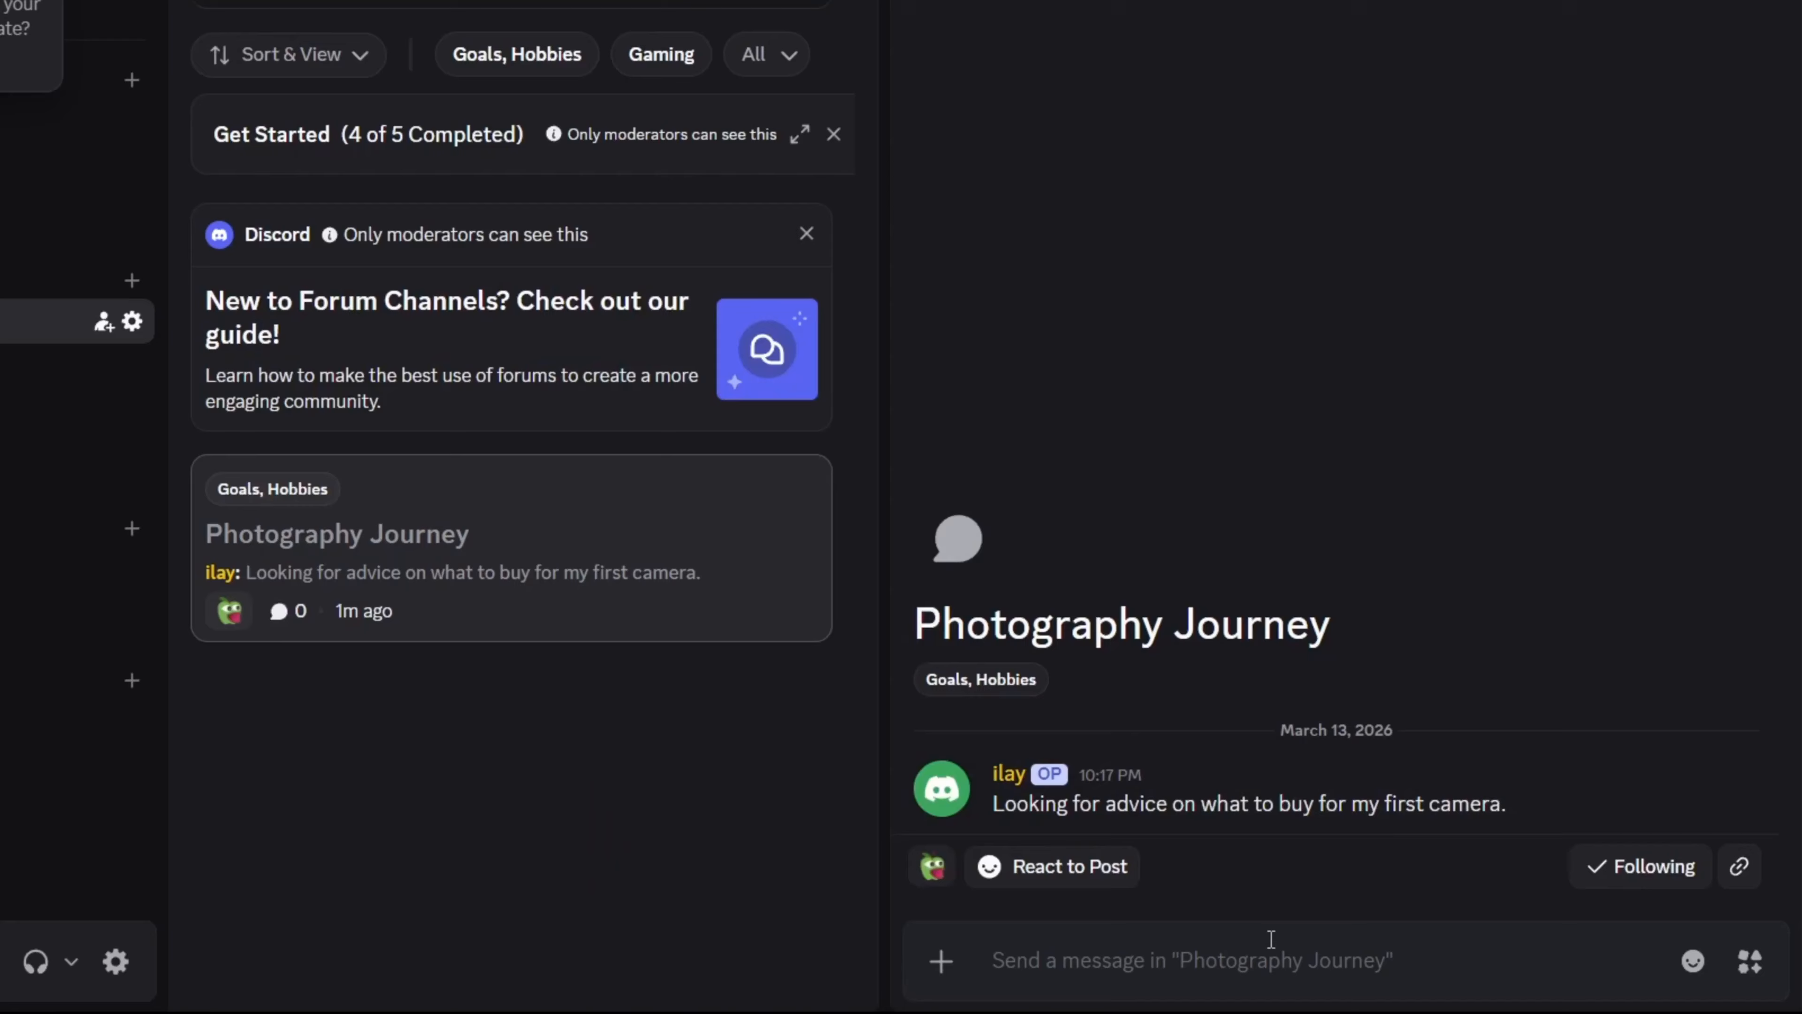
{"action": "left_click", "coordinate": [936, 881]}
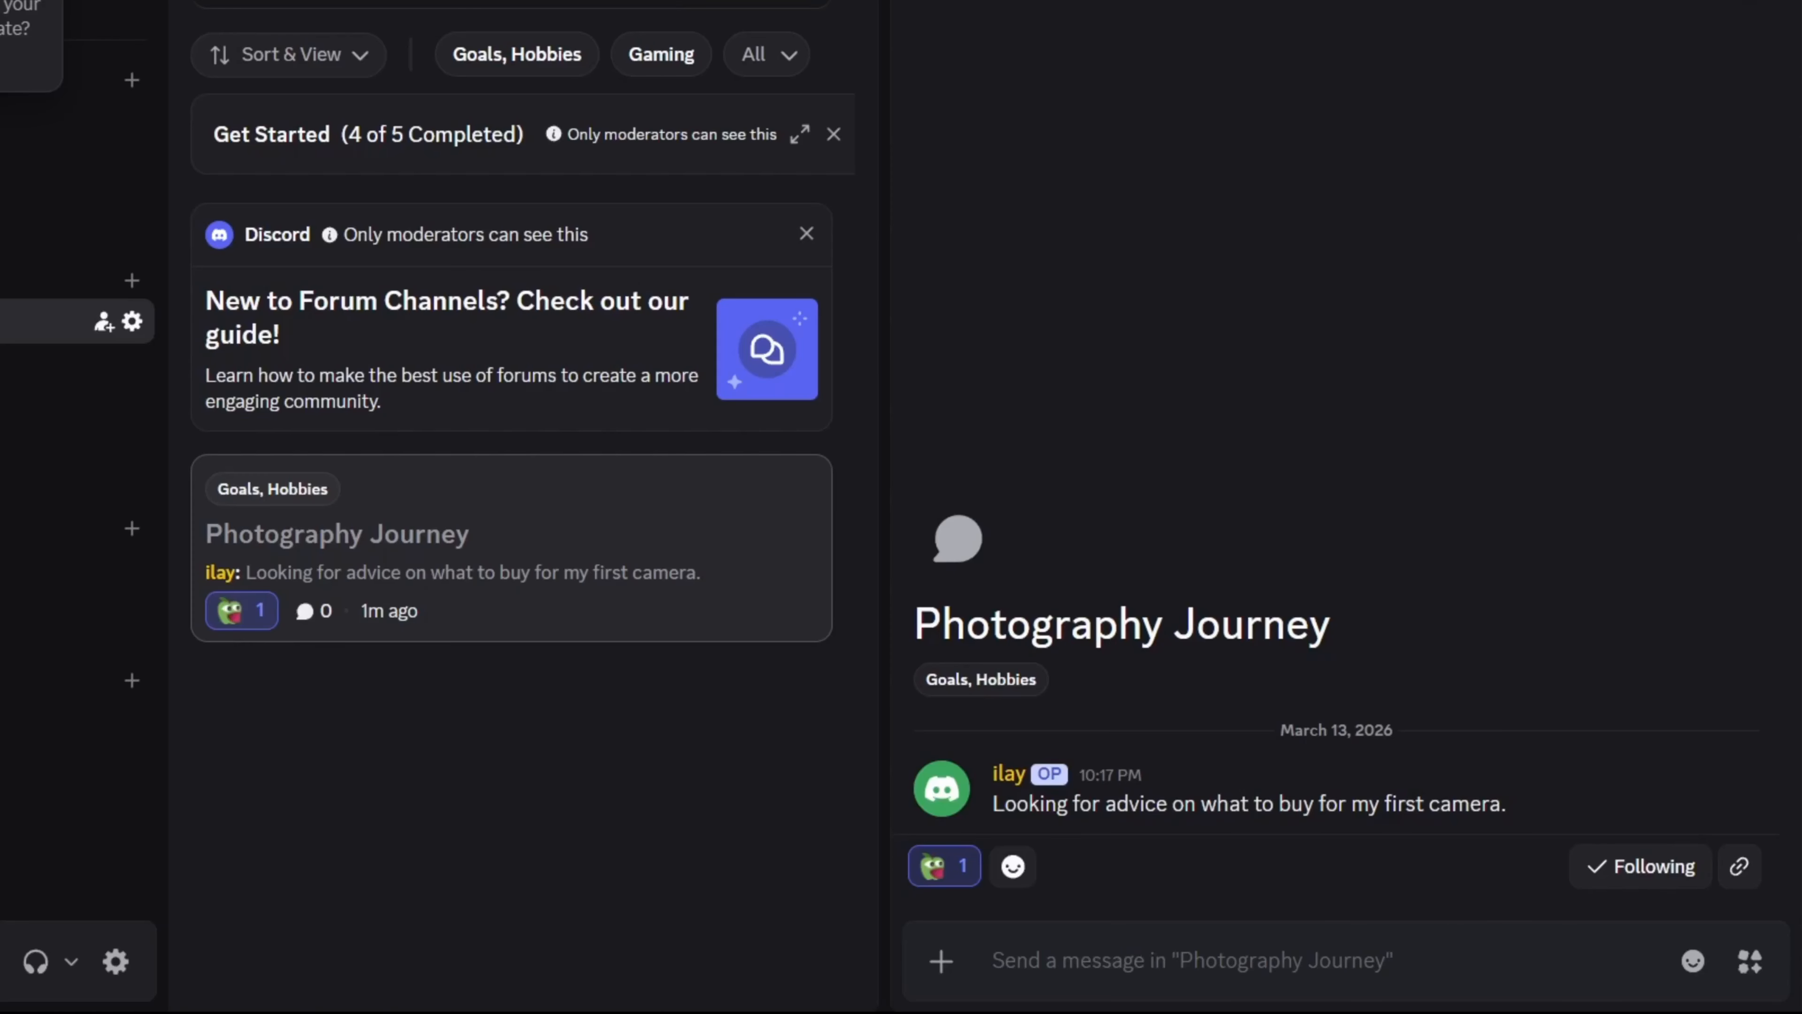
Step: Close the Photography Journey thread and view the favorite movies question in the general text channel for comparison
{"action": "key", "text": "Escape"}
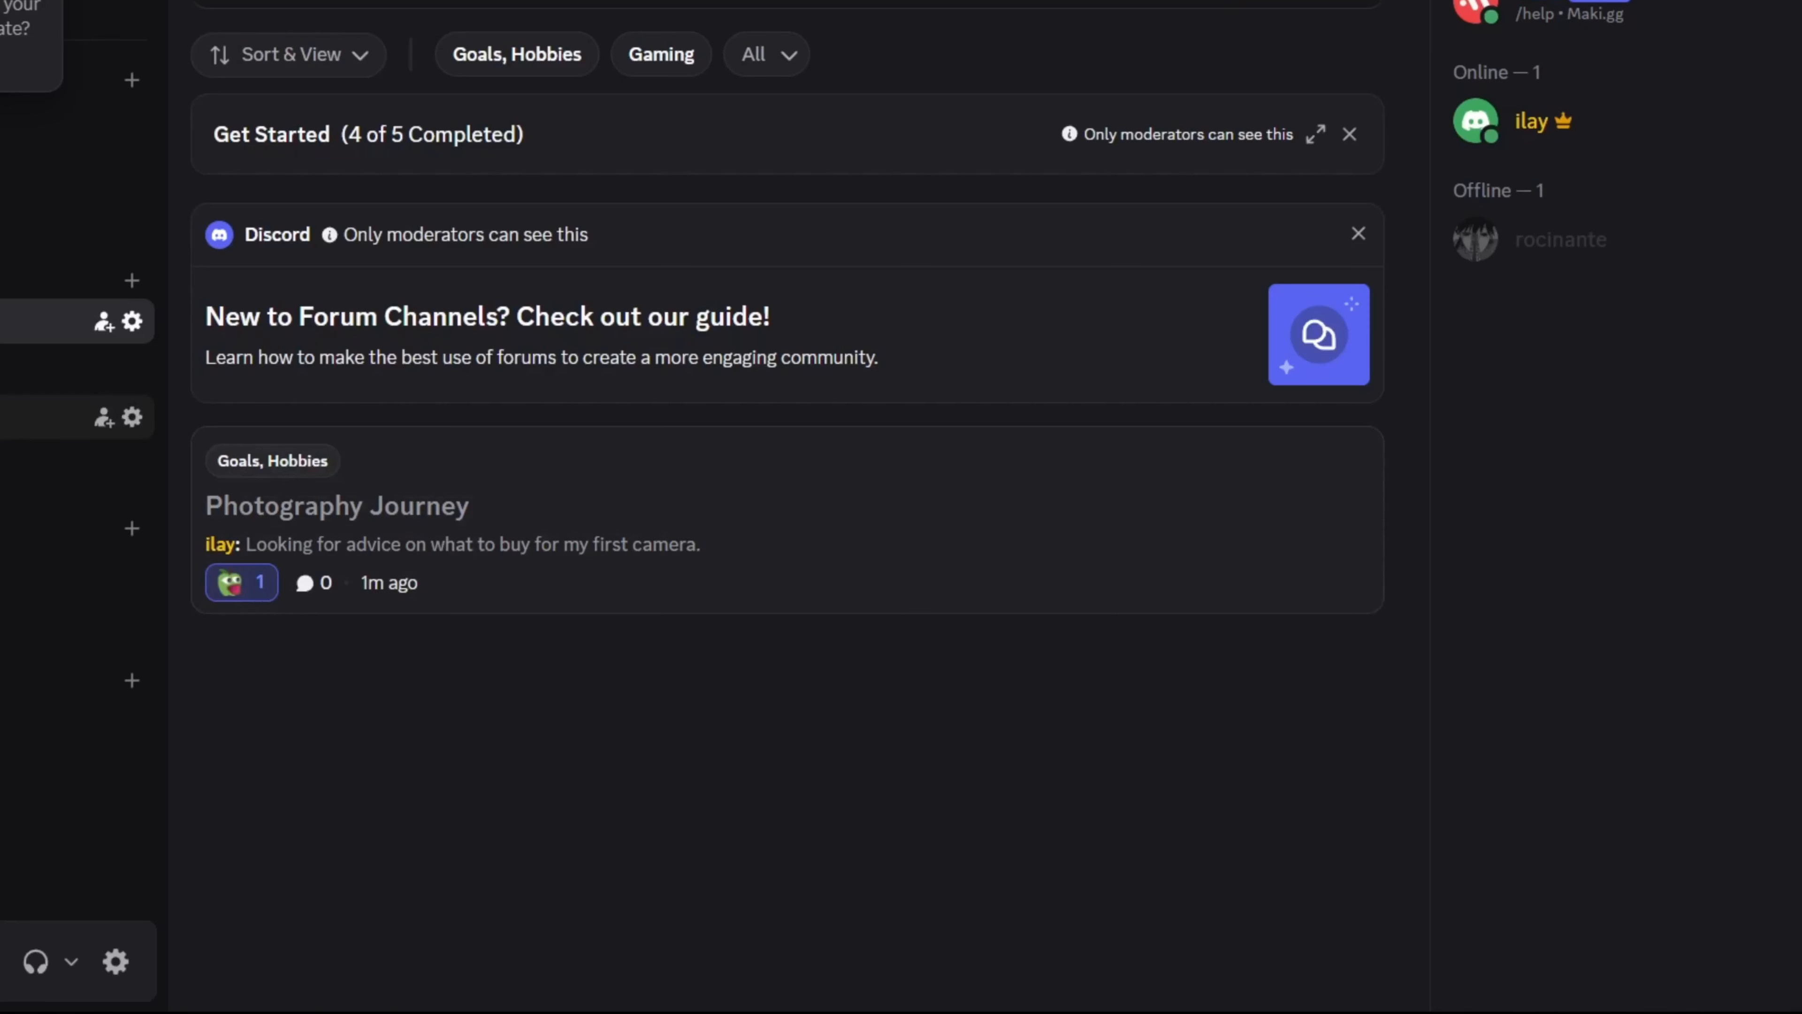
{"action": "left_click", "coordinate": [28, 417]}
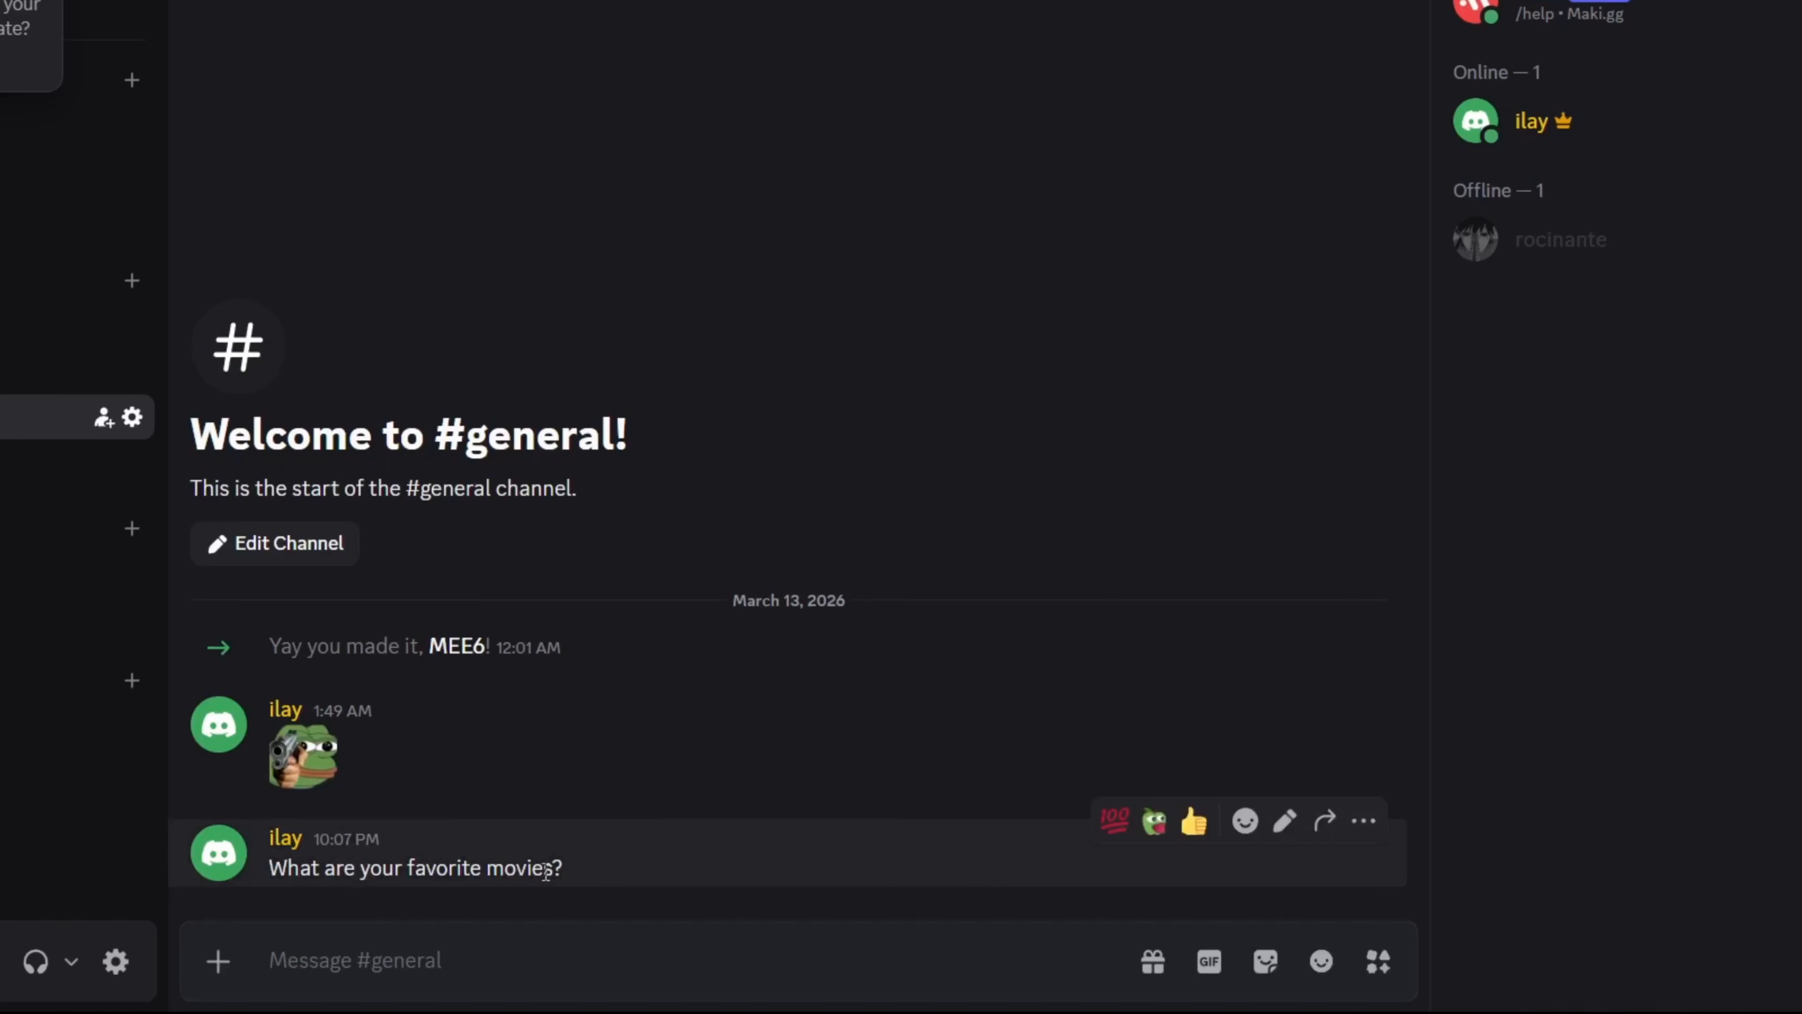
{"action": "left_click_drag", "start_coordinate": [564, 871], "coordinate": [198, 838]}
{"action": "left_click", "coordinate": [658, 825]}
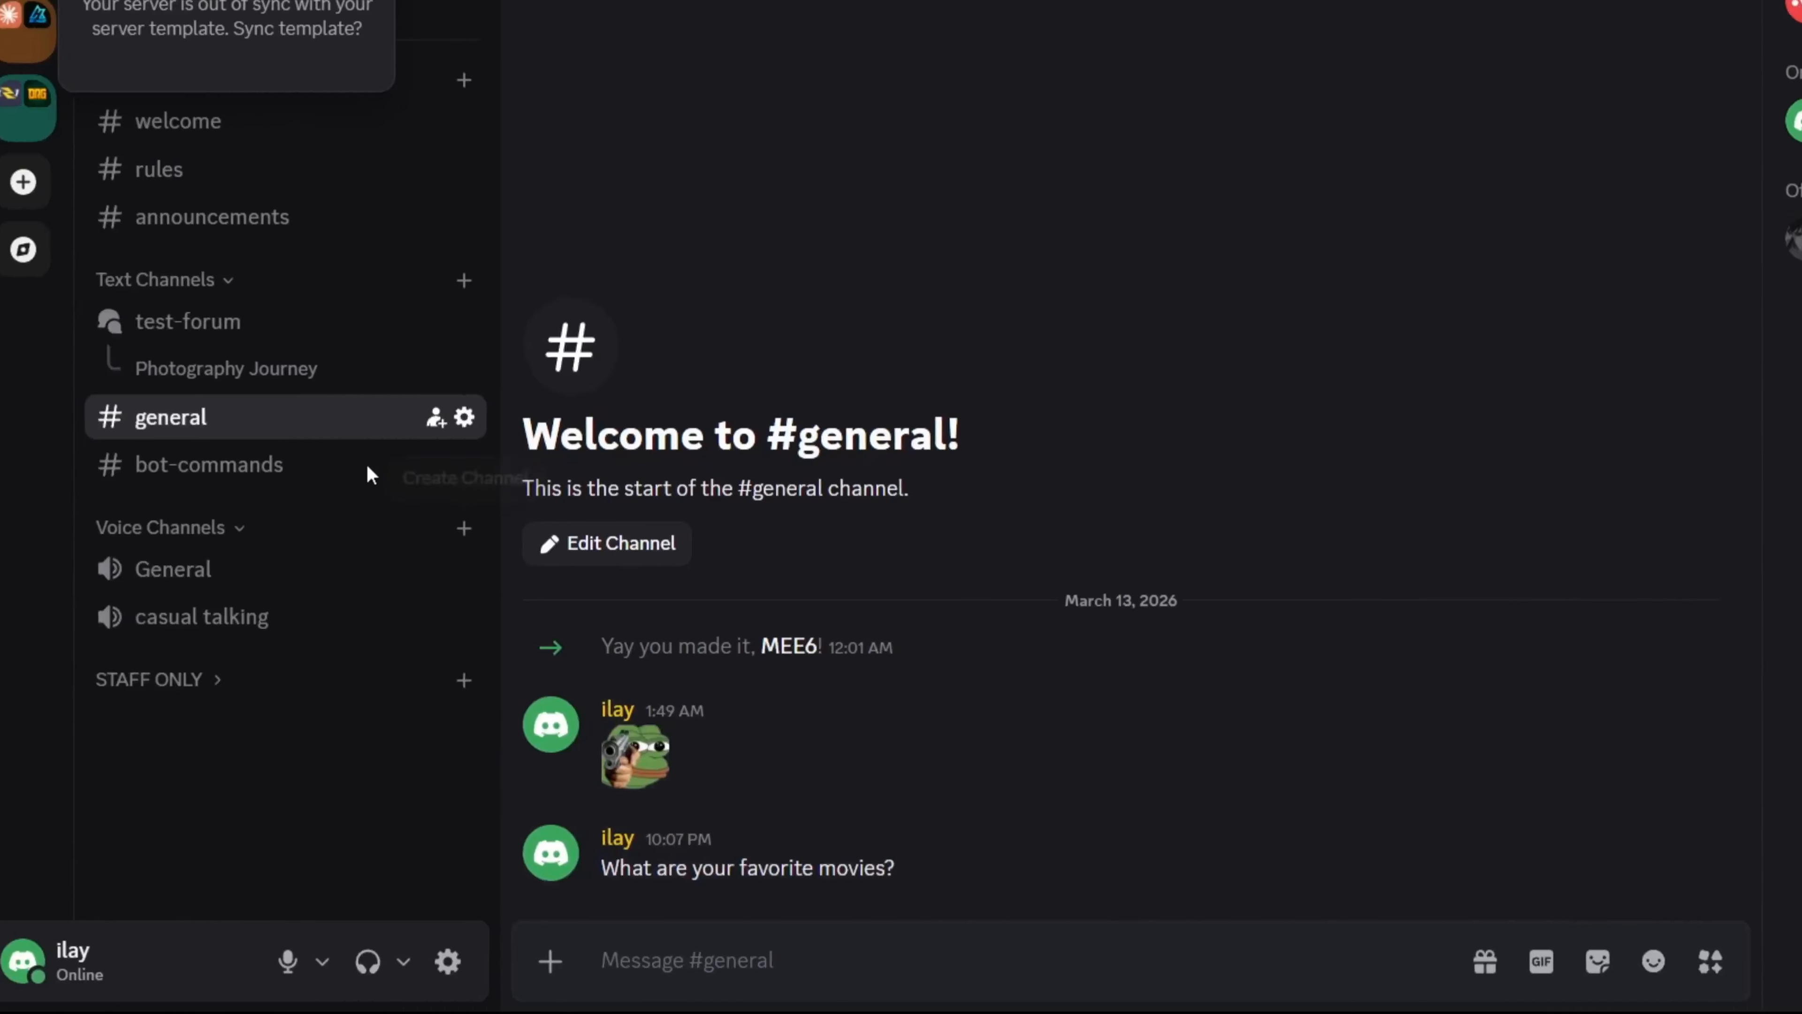
Step: View the Photography Journey post in test-forum again, dismiss the "New to Forum Channels?" guide card and close the thread
{"action": "left_click", "coordinate": [255, 326]}
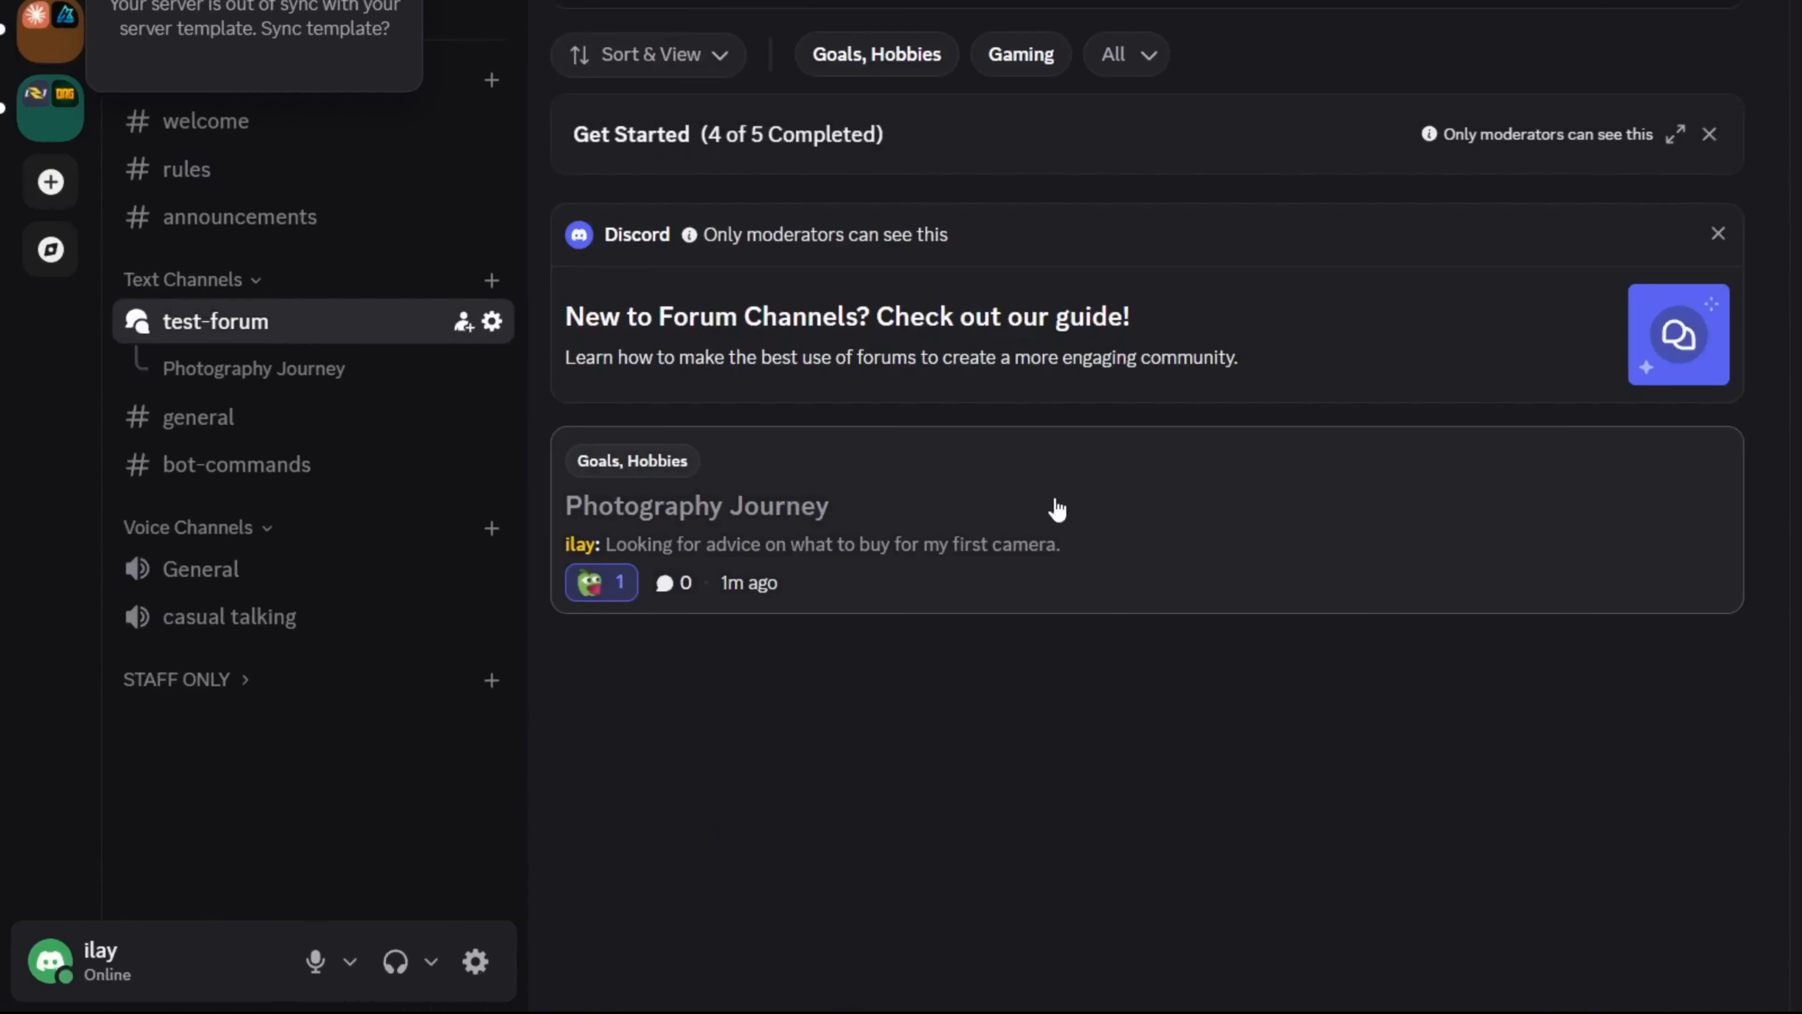
{"action": "left_click", "coordinate": [961, 560]}
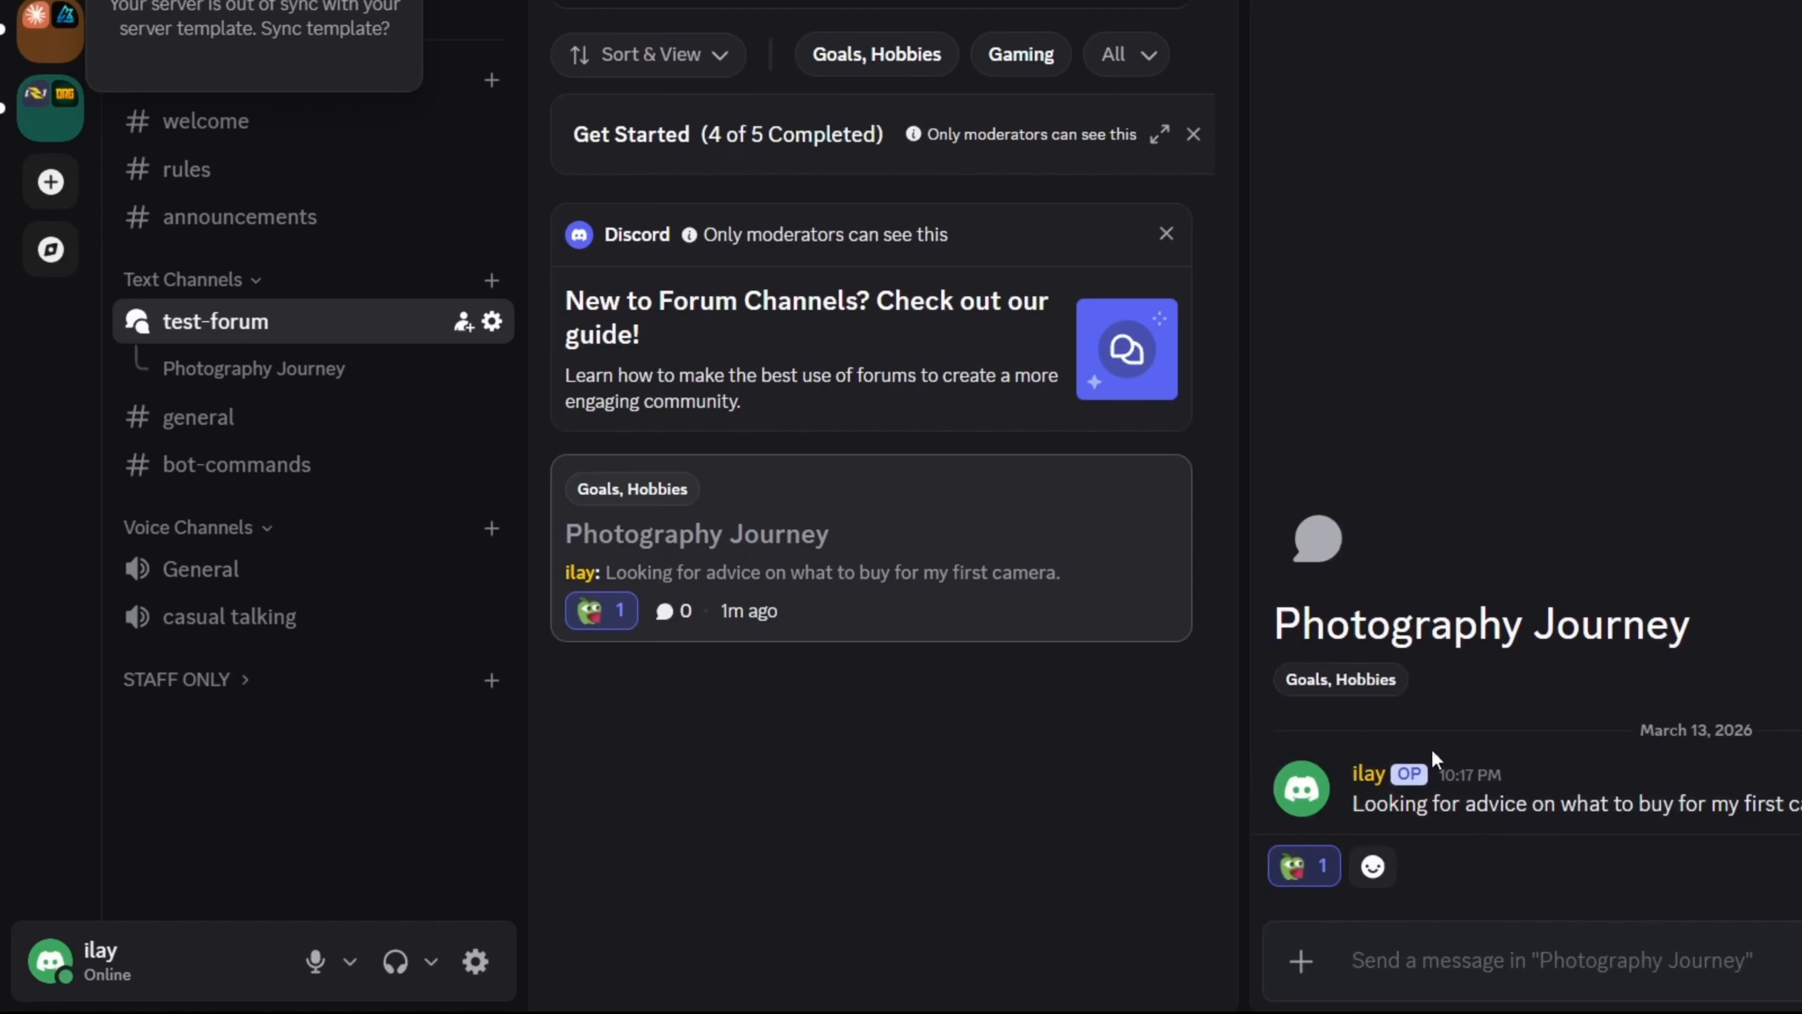
{"action": "left_click", "coordinate": [1166, 234]}
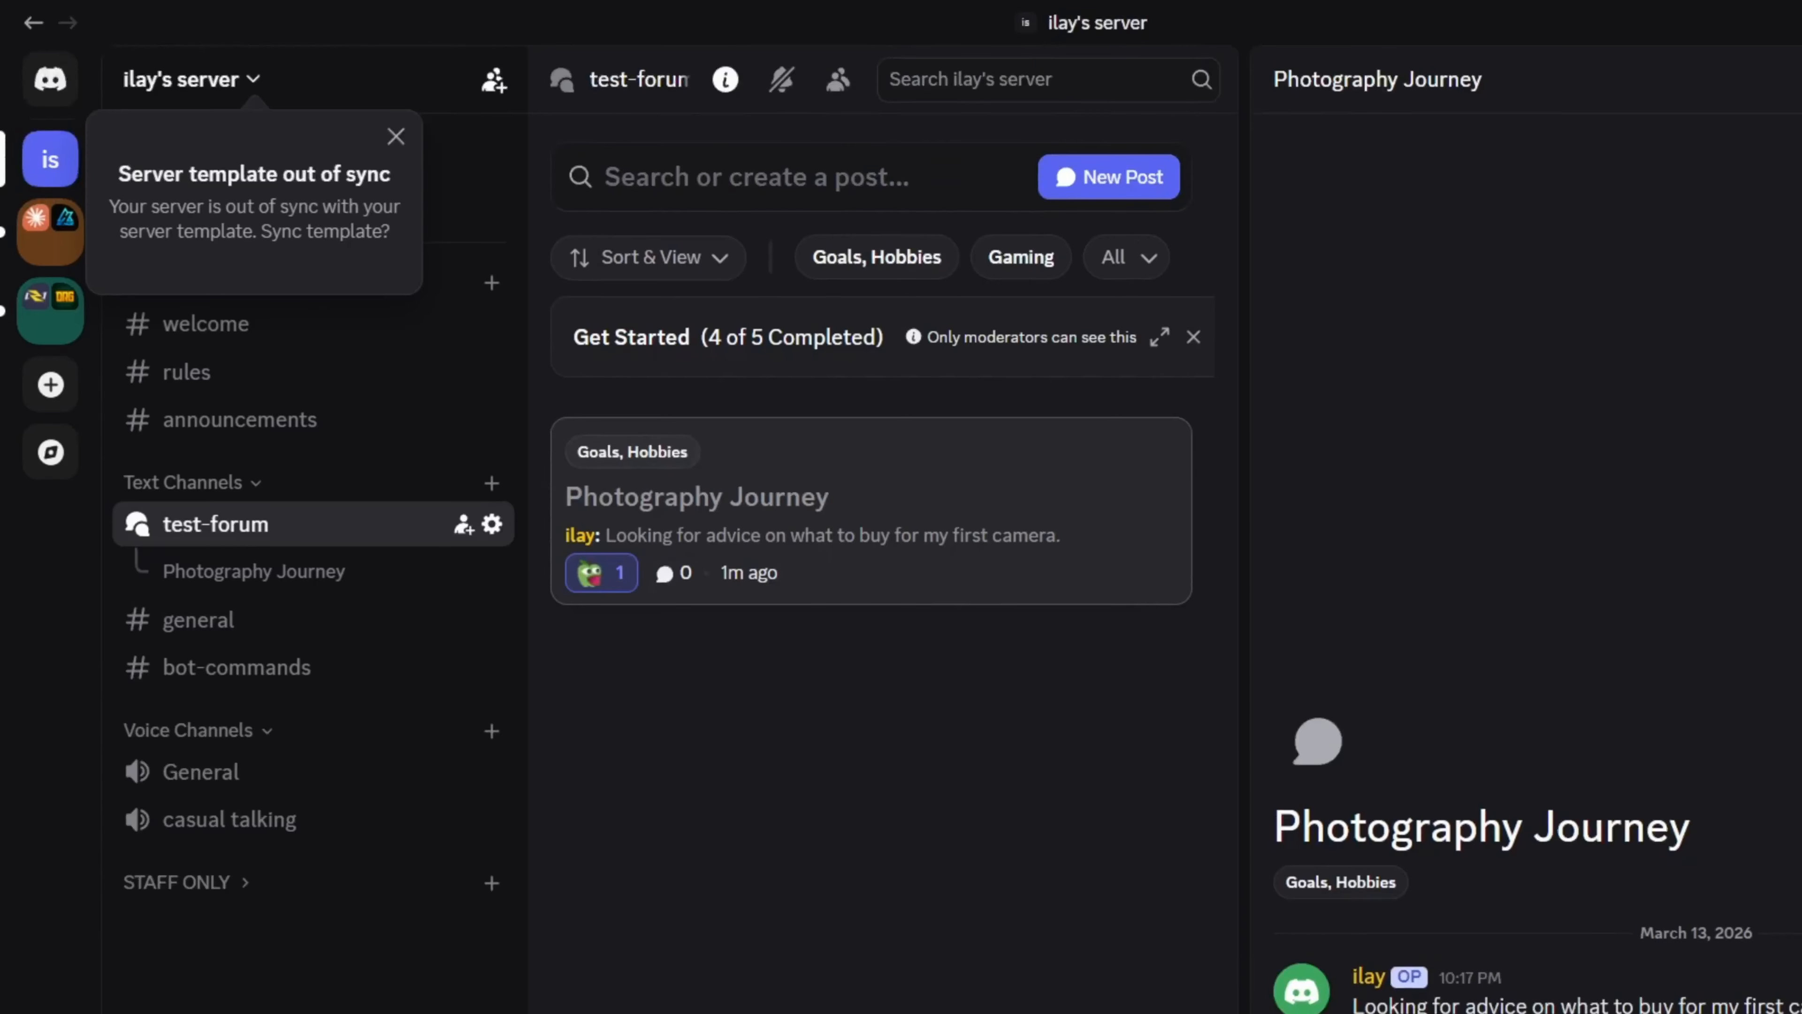
{"action": "key", "text": "Escape"}
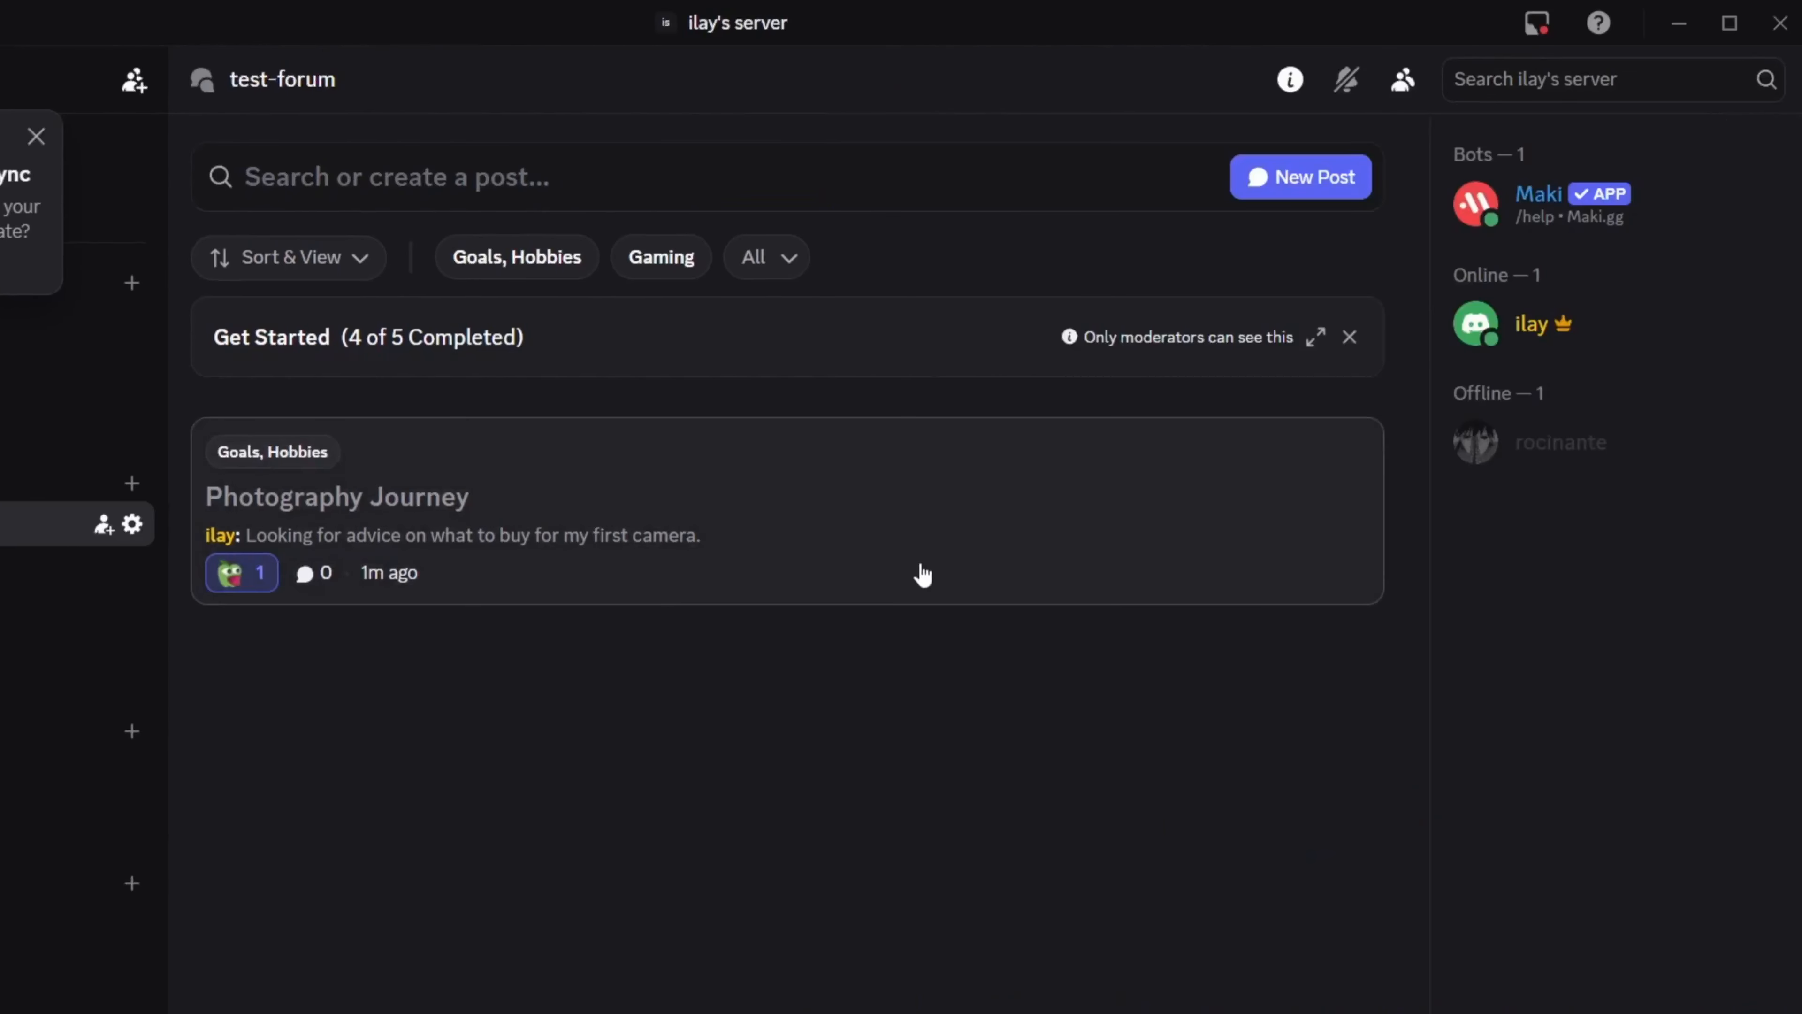